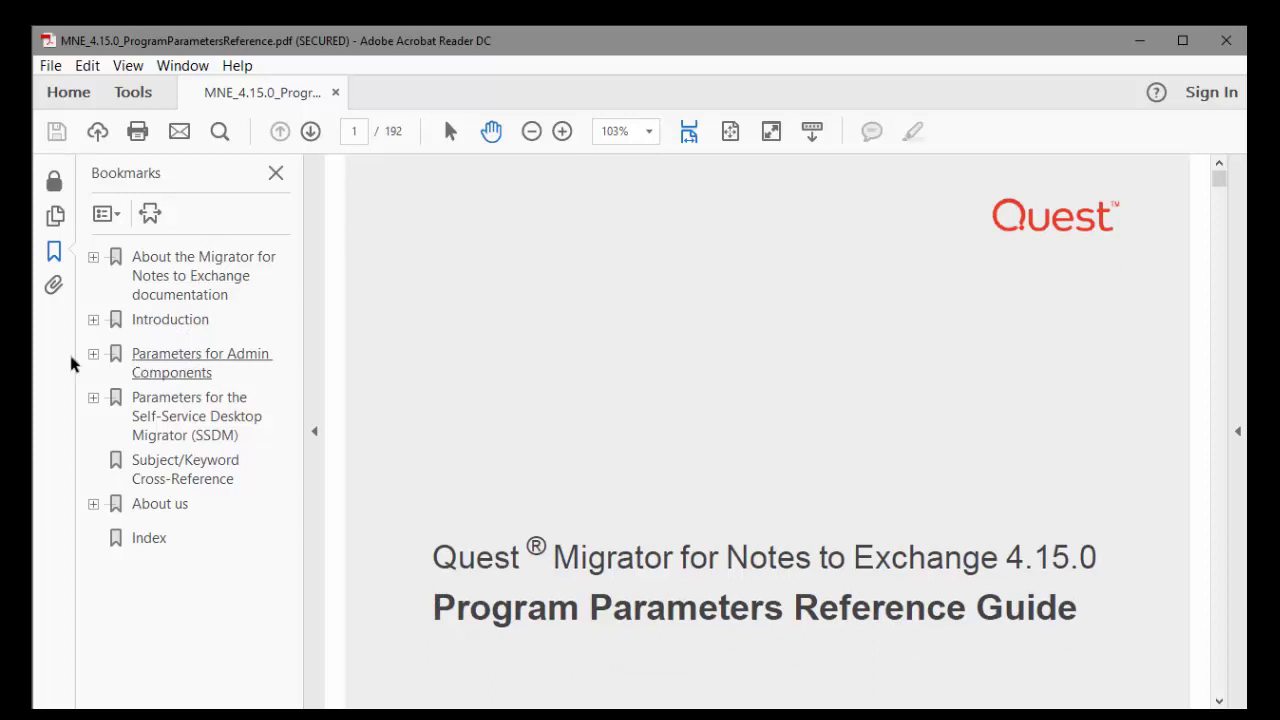
Step: Expand the Parameters for Admin Components bookmarks in the Program Parameters Reference and go to the [ErrorsToIgnore] section
scroll(767, 430, up, 1)
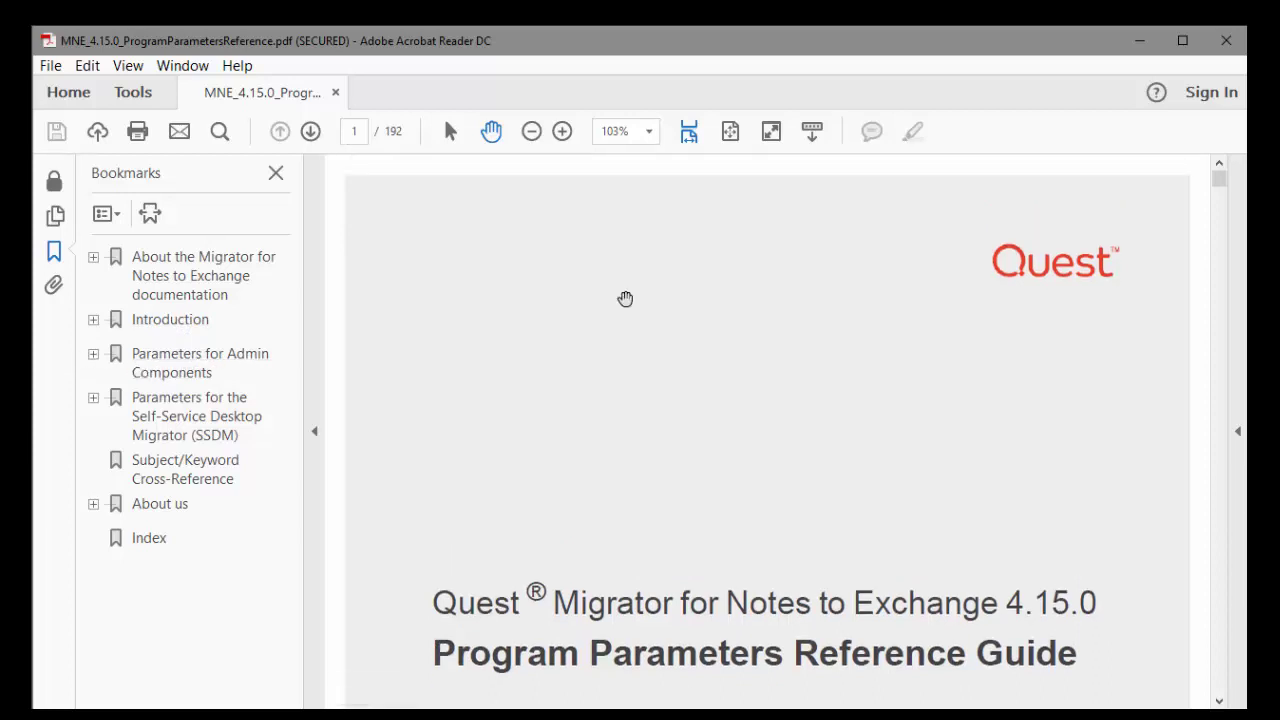
scroll(625, 299, down, 1)
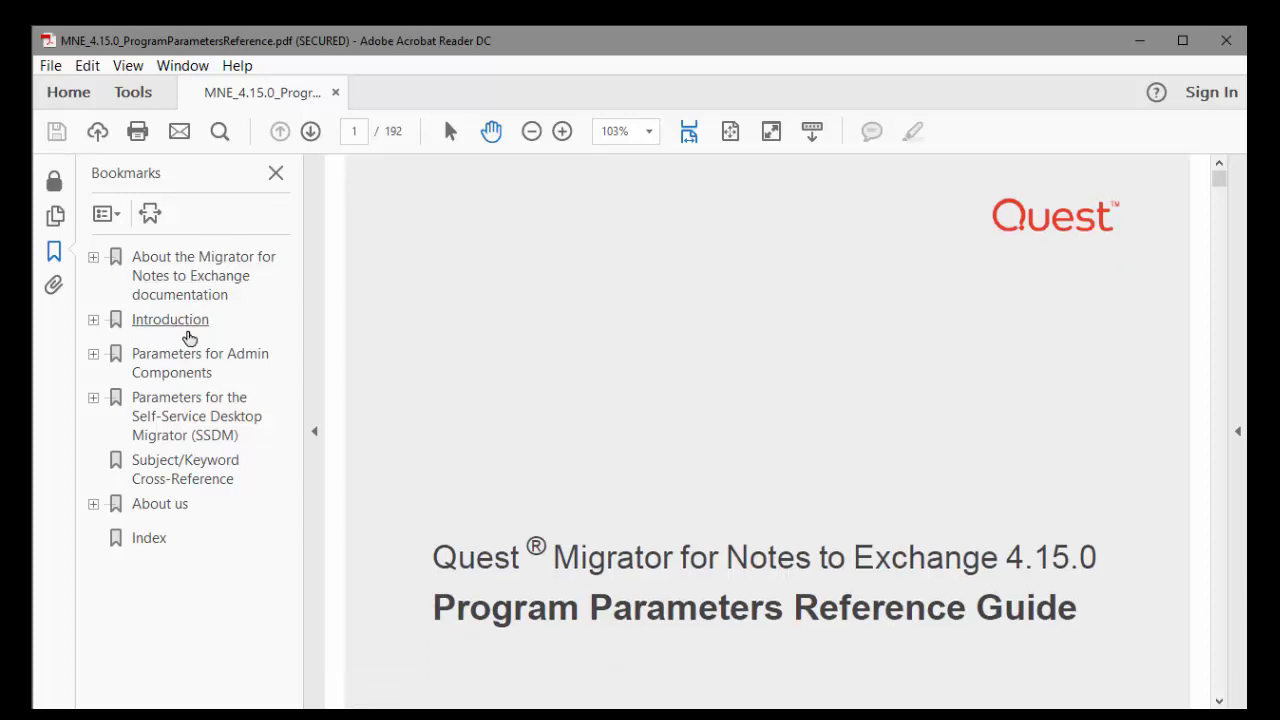
click(91, 356)
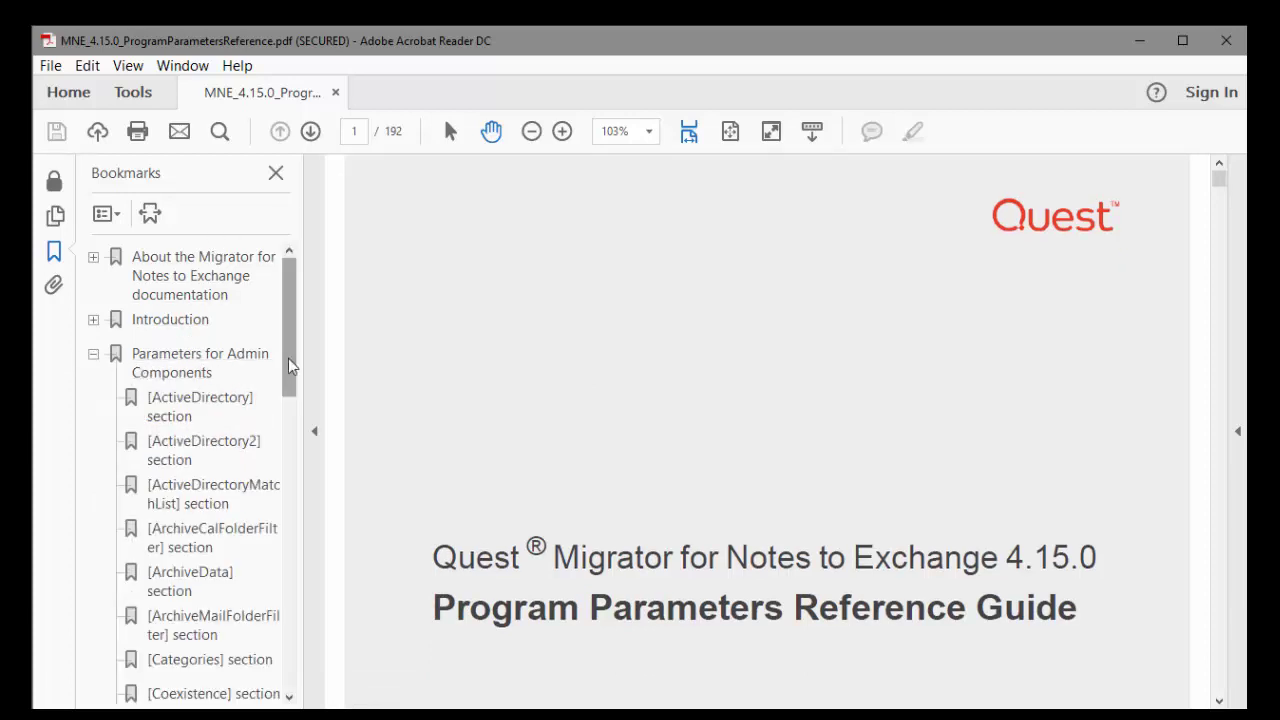
scroll(288, 368, down, 5)
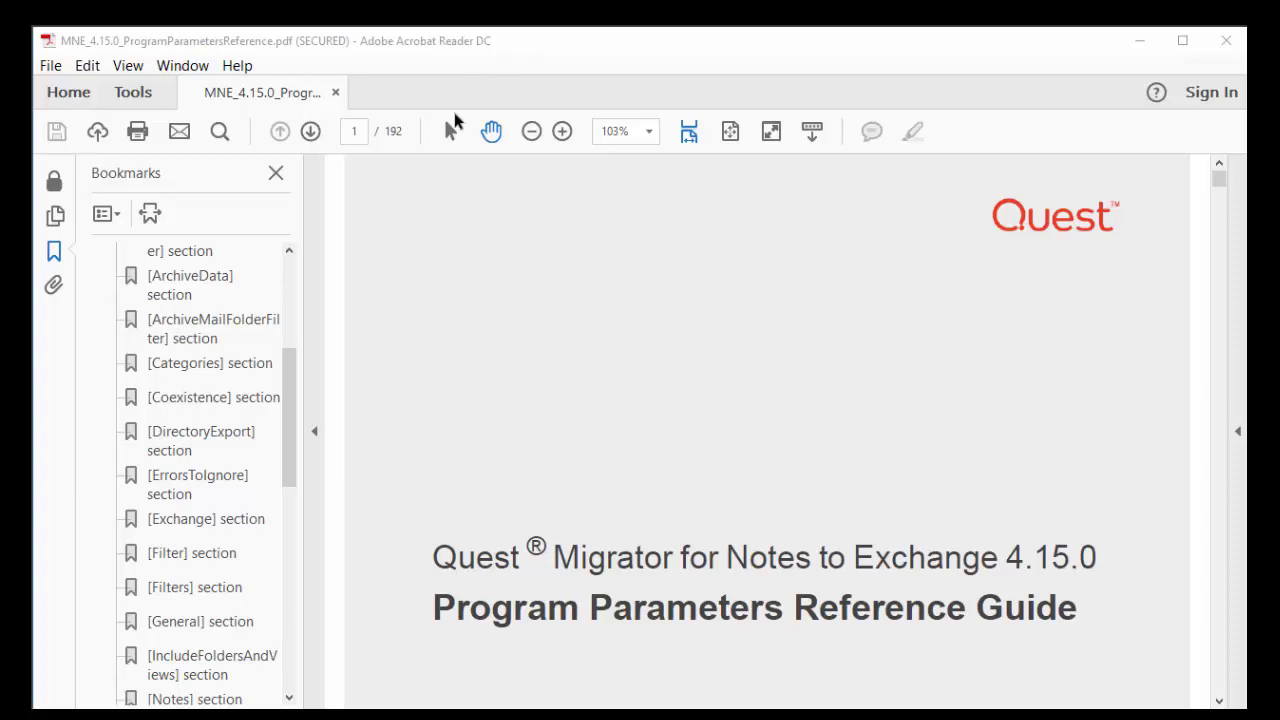
click(197, 482)
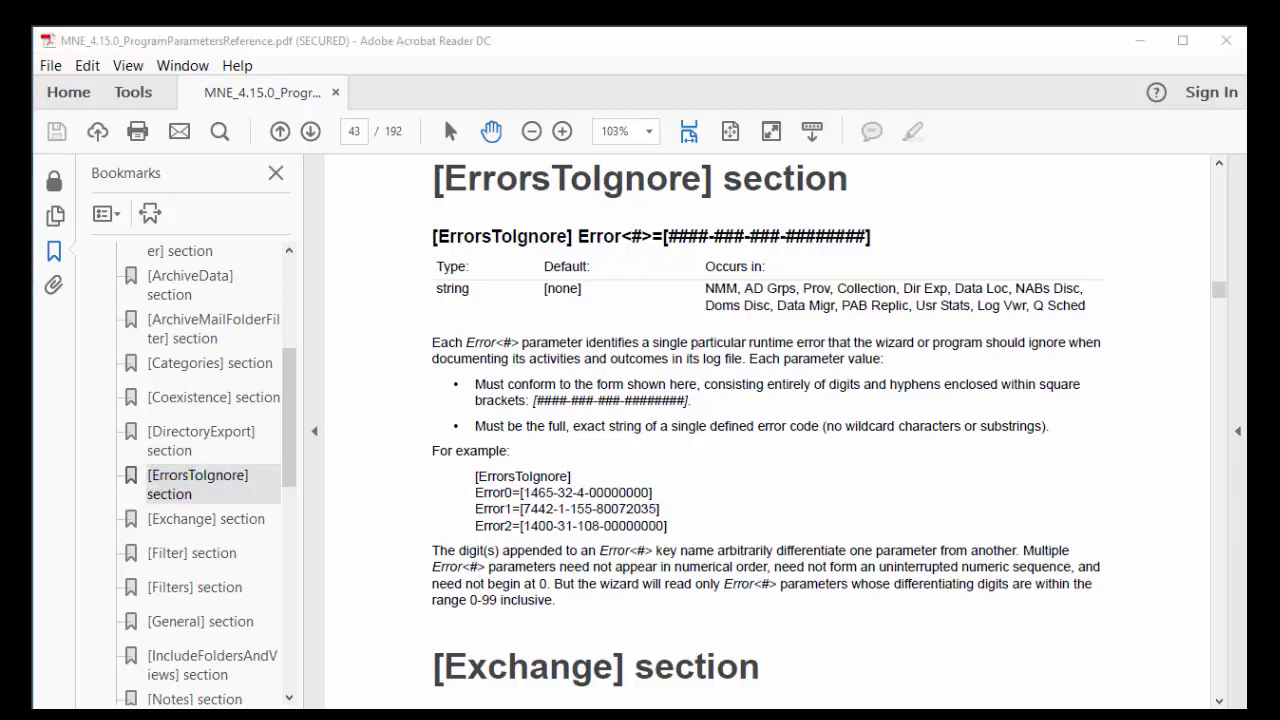
Step: Read through the parameter descriptions in the [Exchange] section and return to the [ErrorsToIgnore] section
click(168, 528)
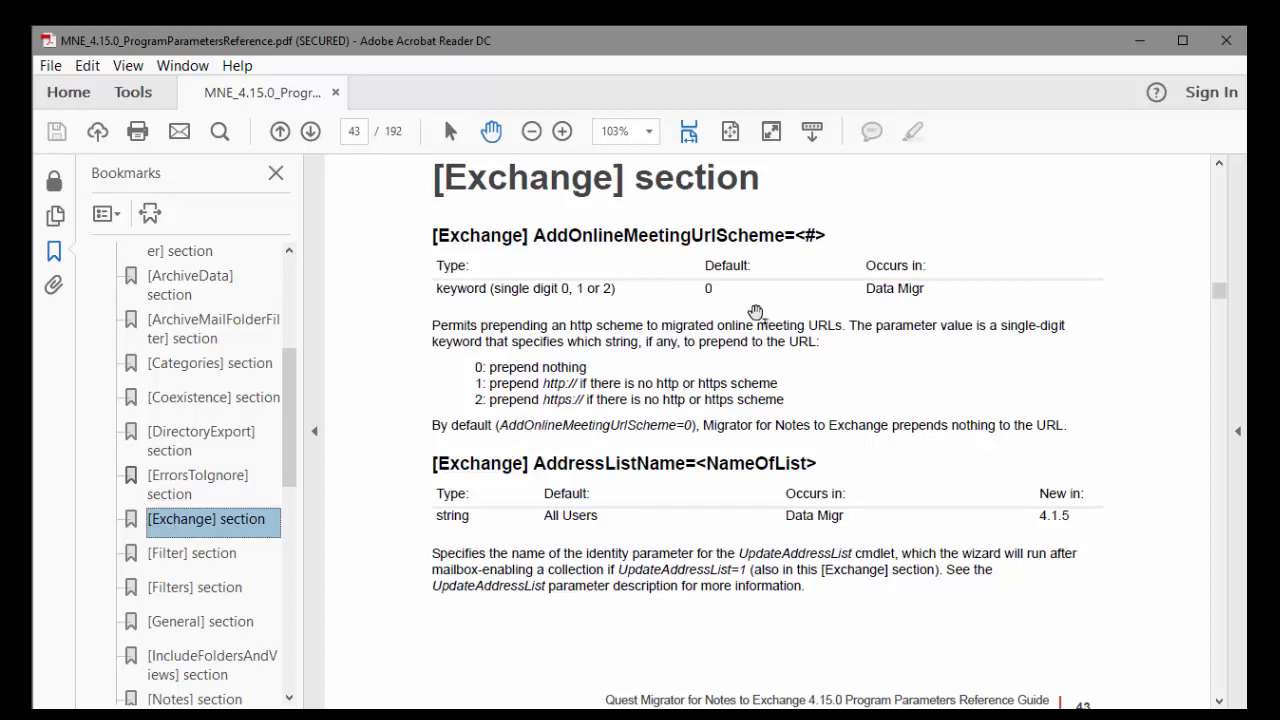
scroll(888, 453, down, 10)
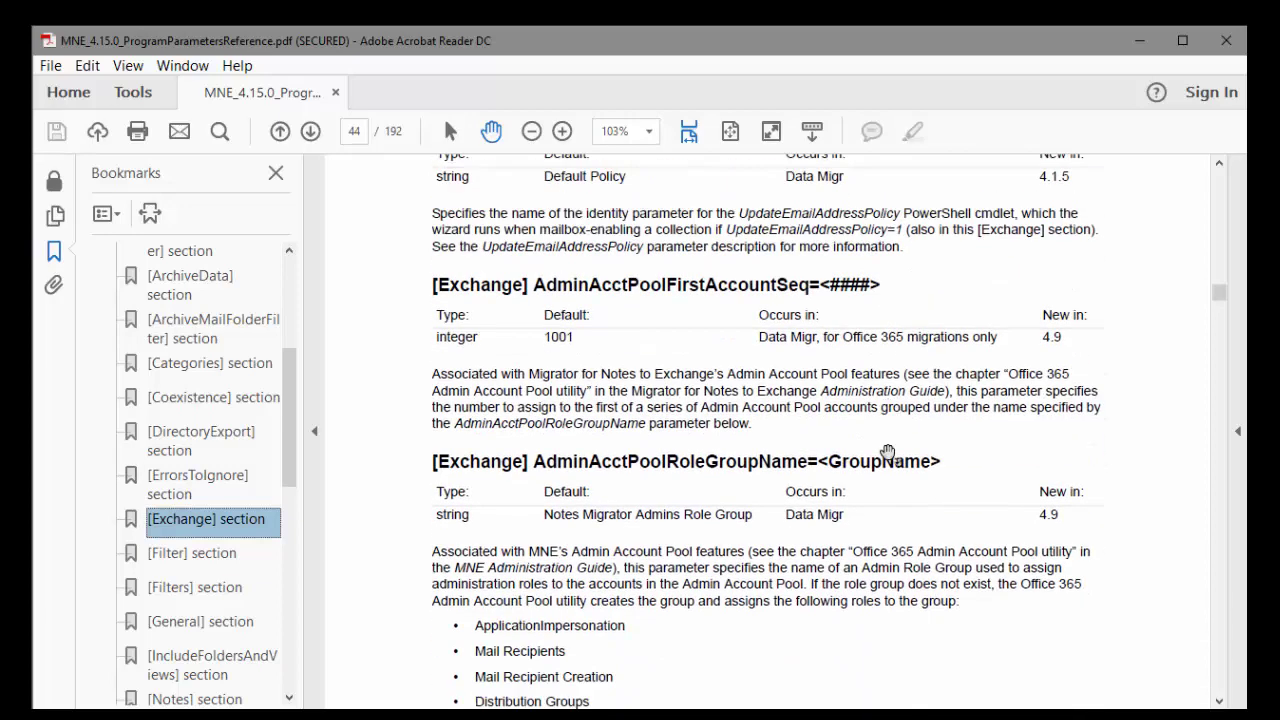
scroll(888, 453, down, 3)
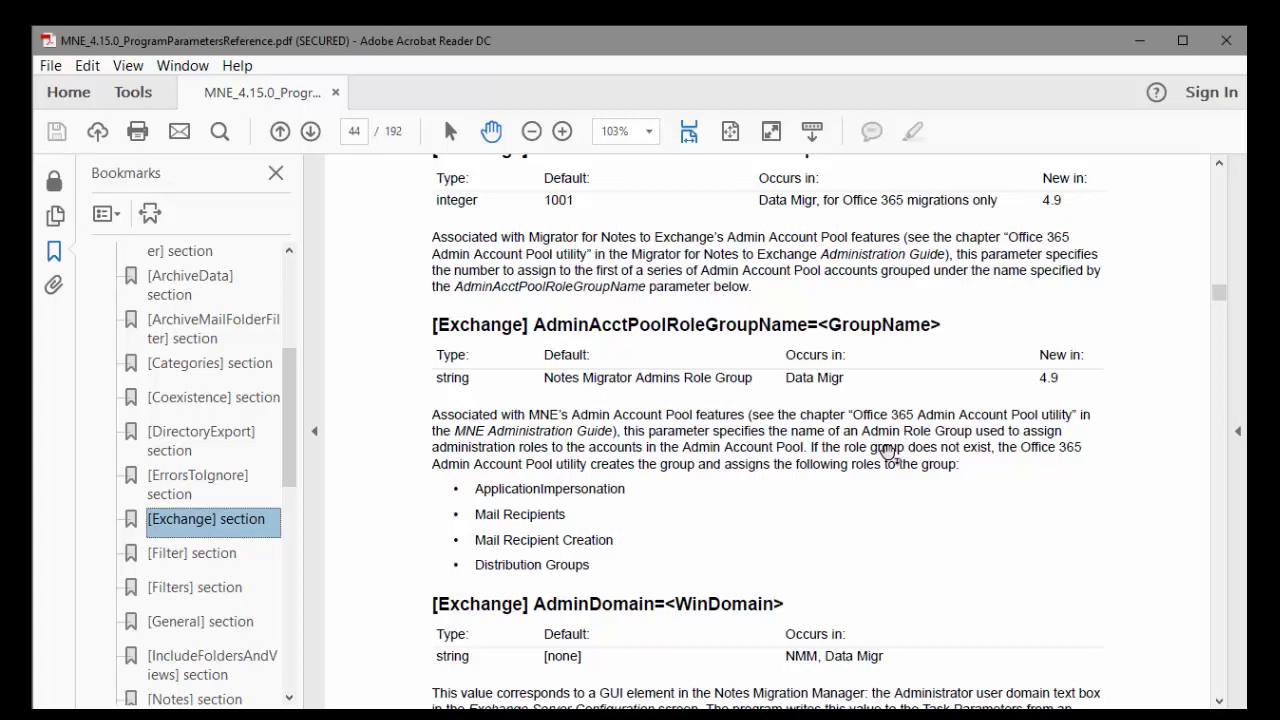
scroll(900, 505, down, 5)
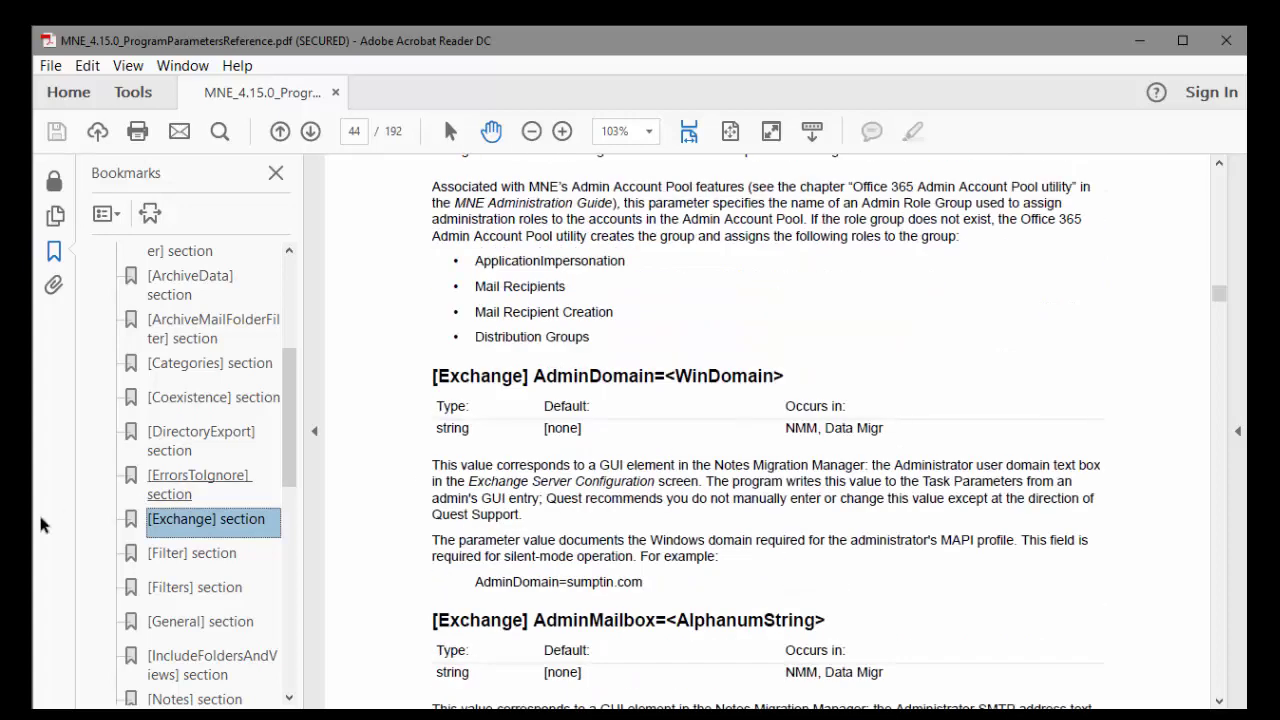
click(172, 482)
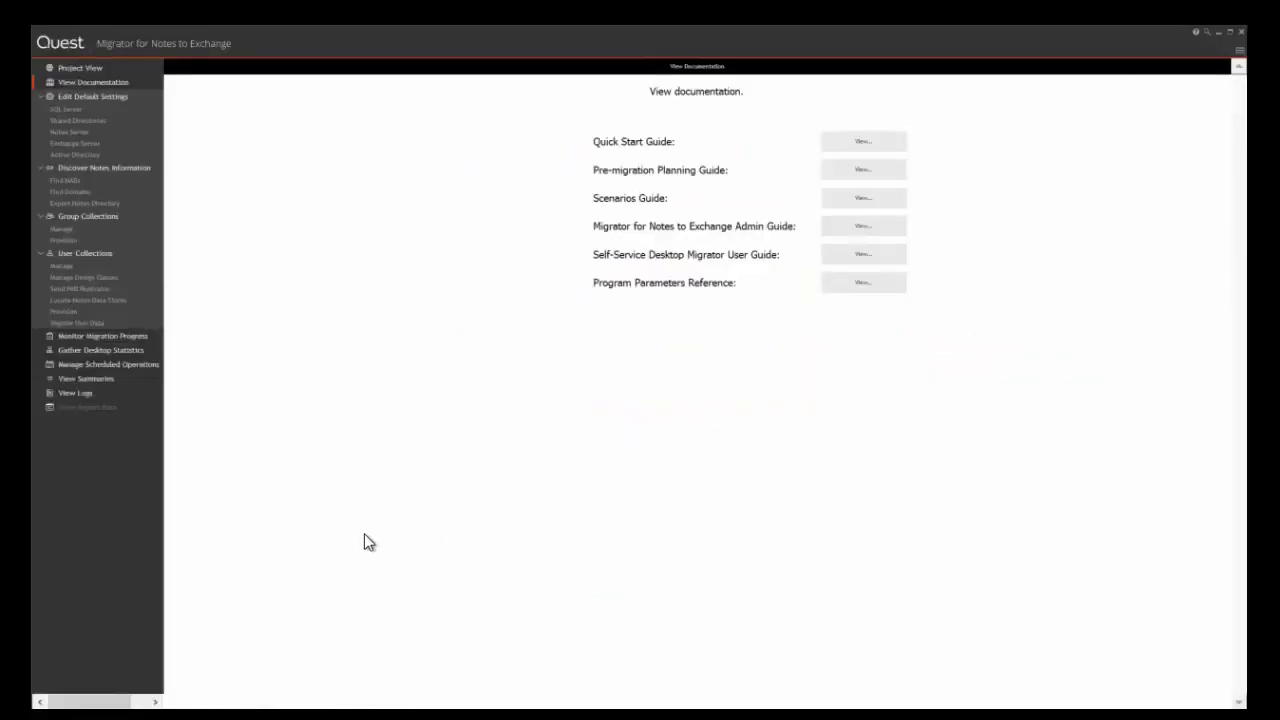
click(81, 391)
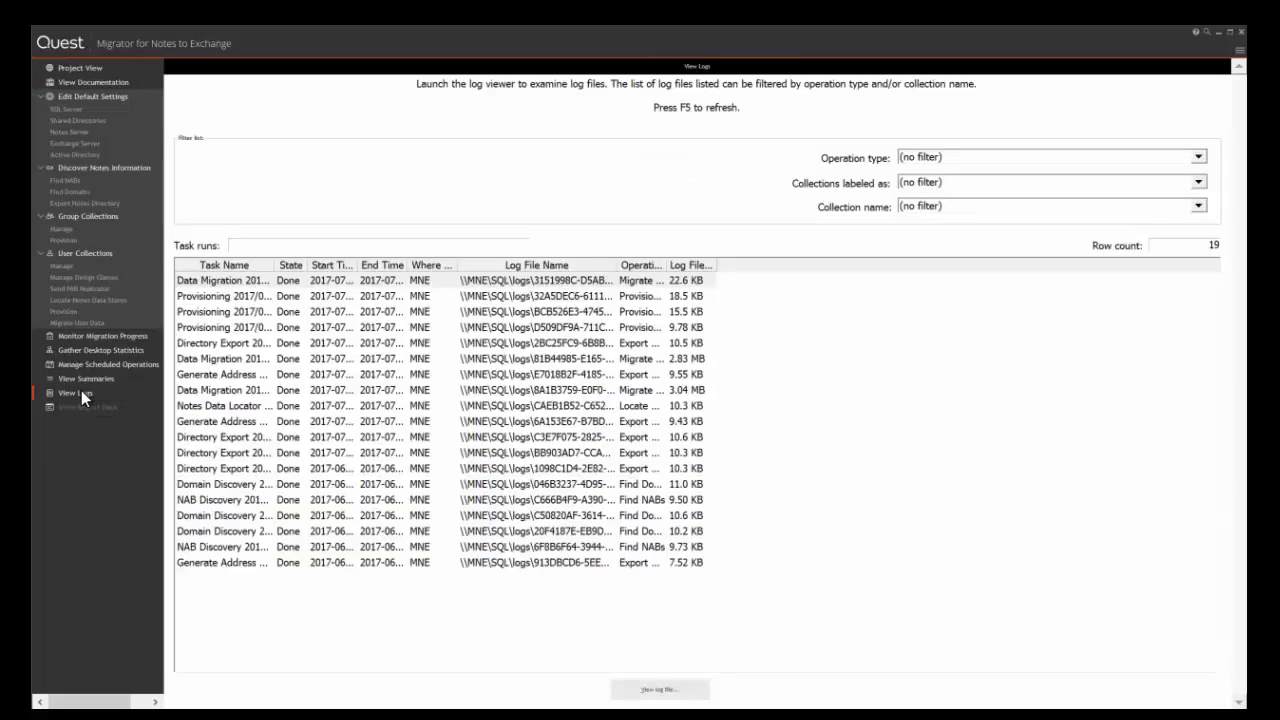
double_click(197, 390)
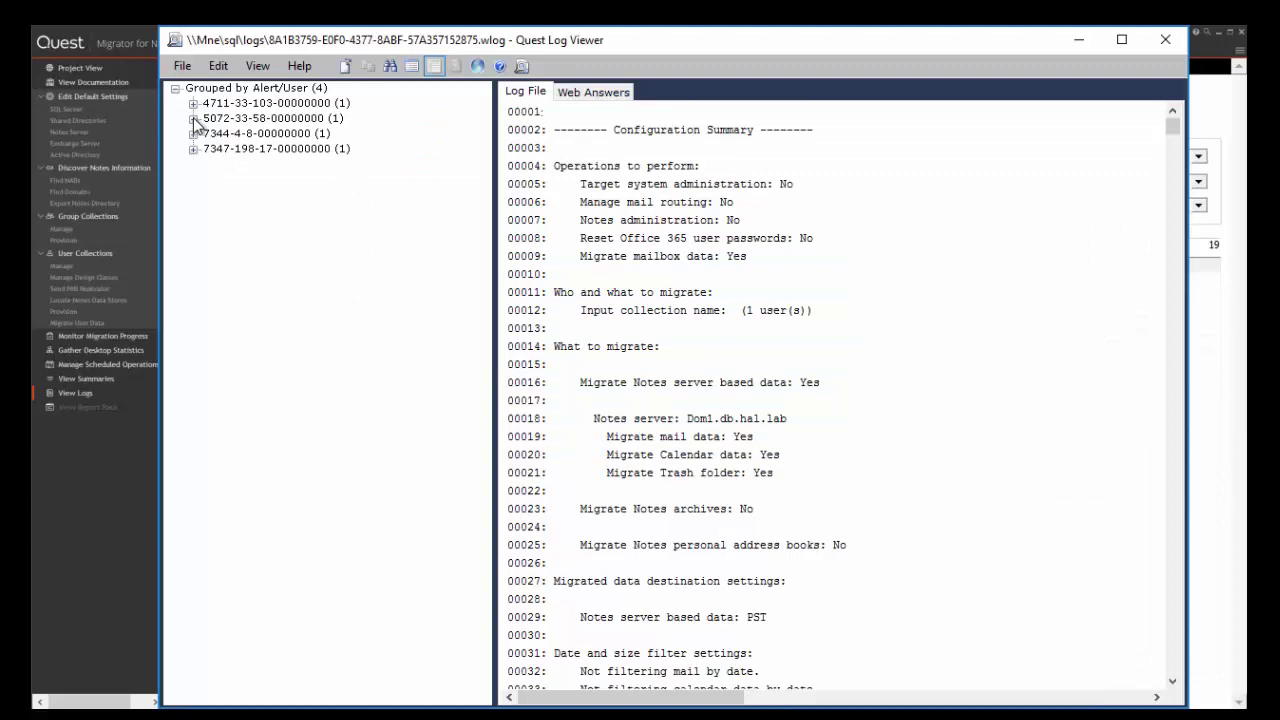
click(193, 118)
click(211, 133)
click(295, 148)
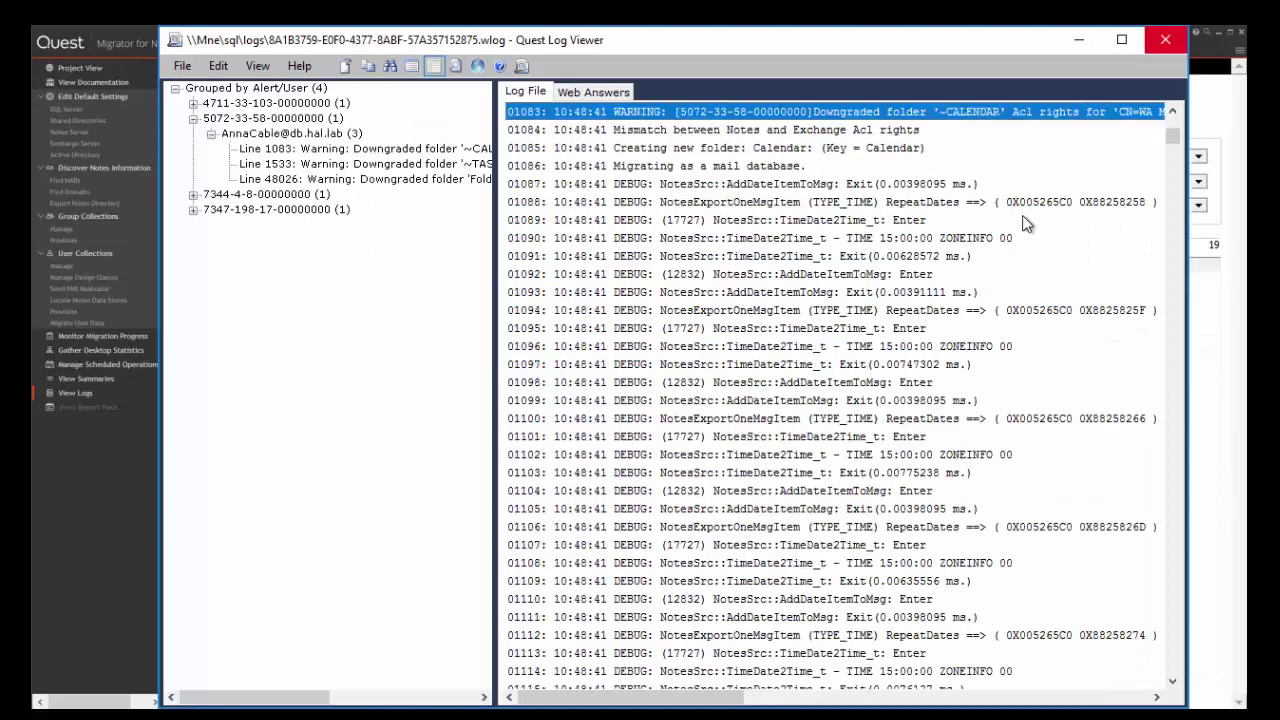
double_click(742, 111)
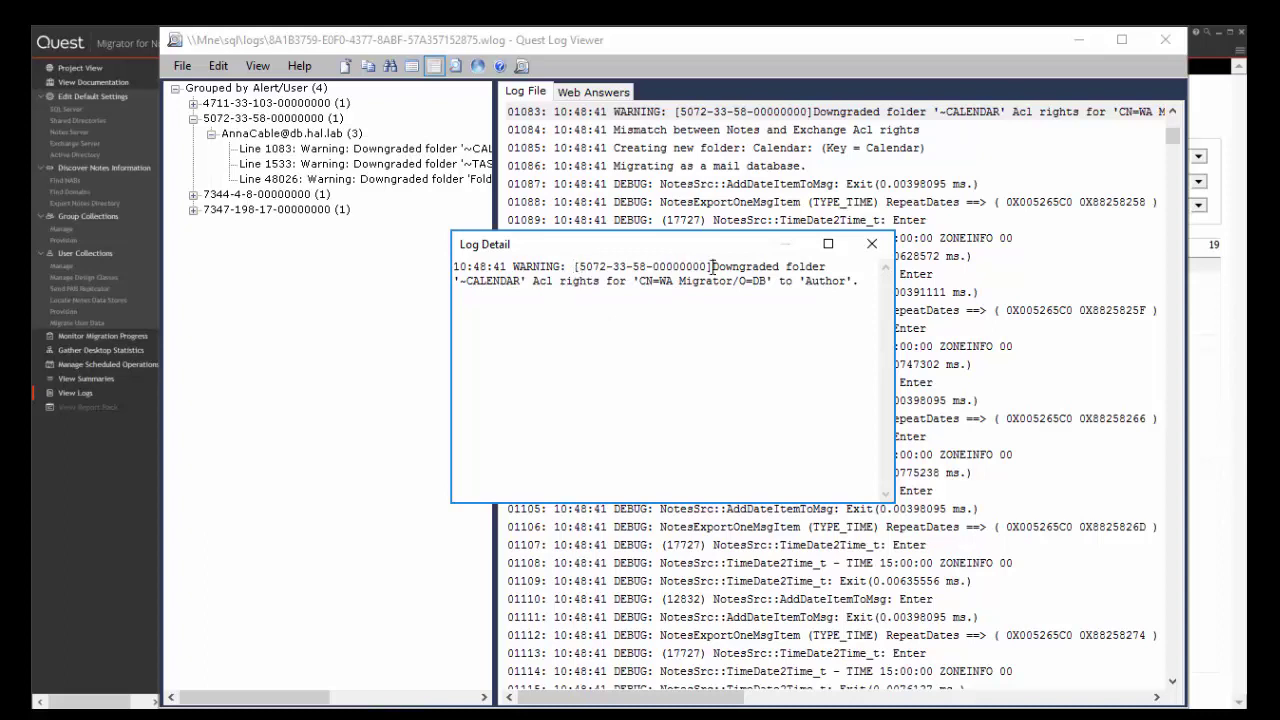
drag(712, 266, 576, 266)
right_click(580, 268)
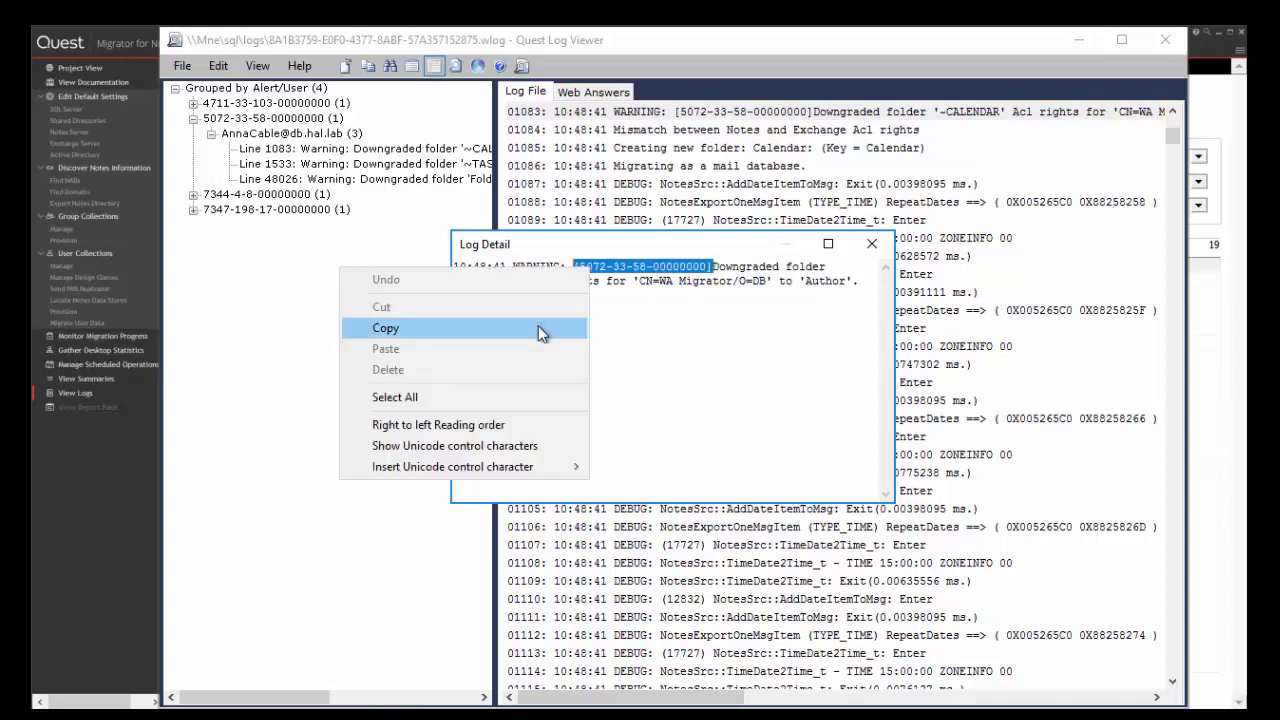
click(537, 329)
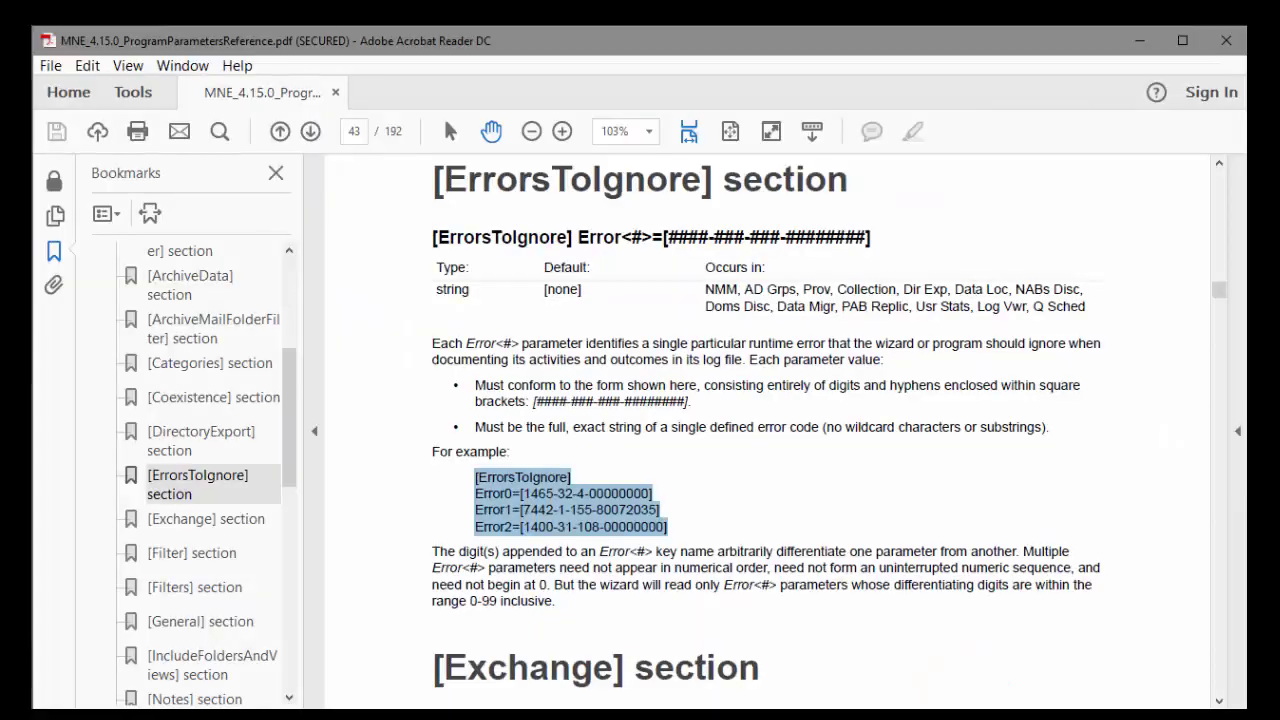
click(507, 495)
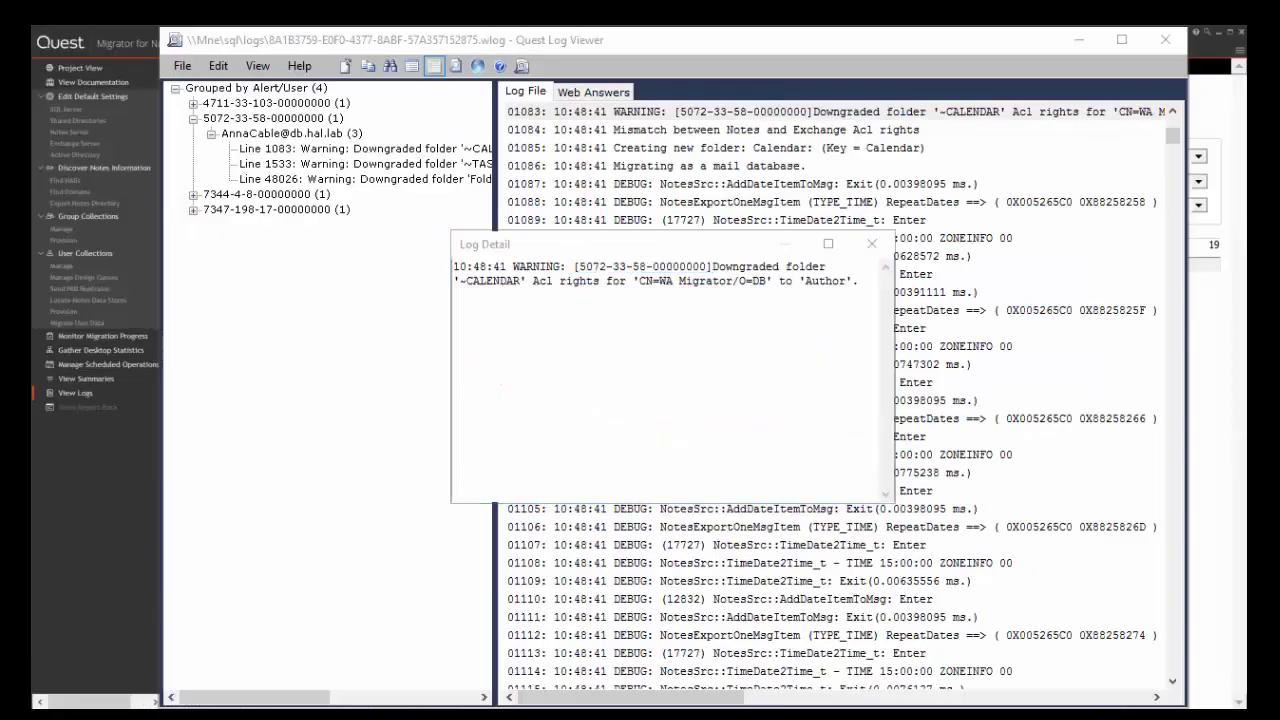
key(alt+Tab)
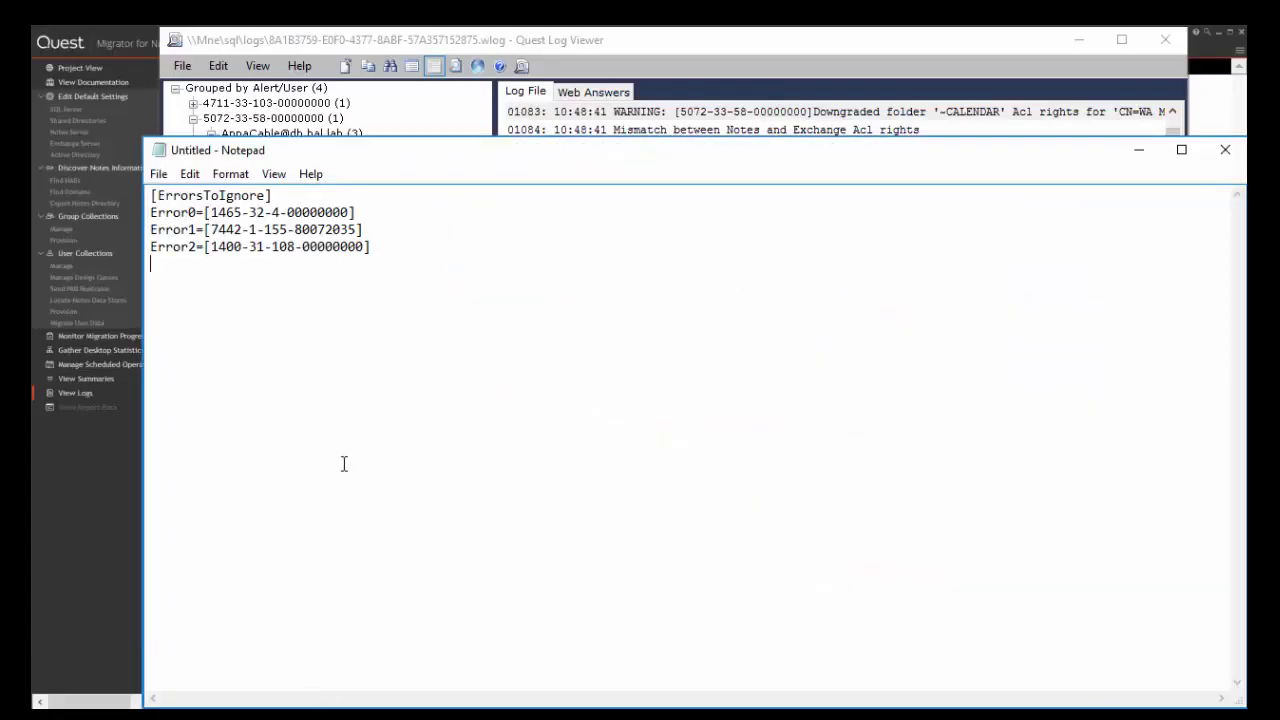
text(Error3=)
key(ctrl+v)
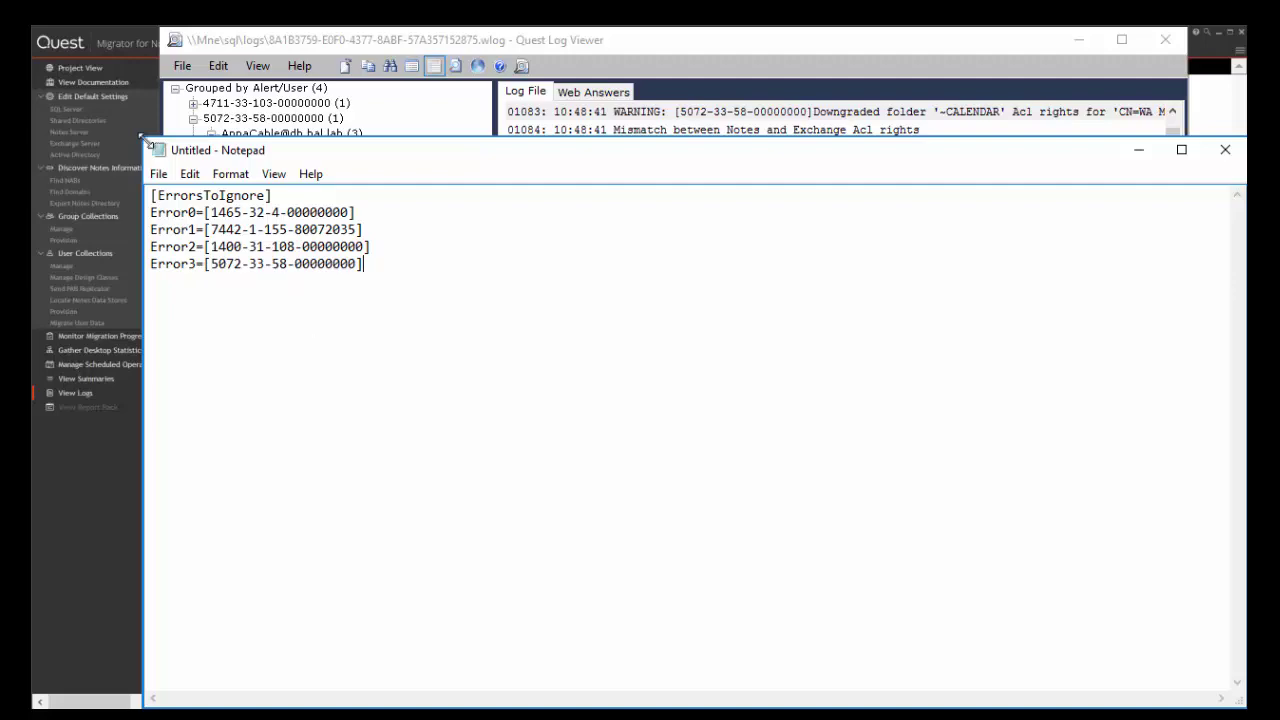
Step: Shrink the Notepad window and close the log detail and the log viewer
drag(142, 137, 820, 492)
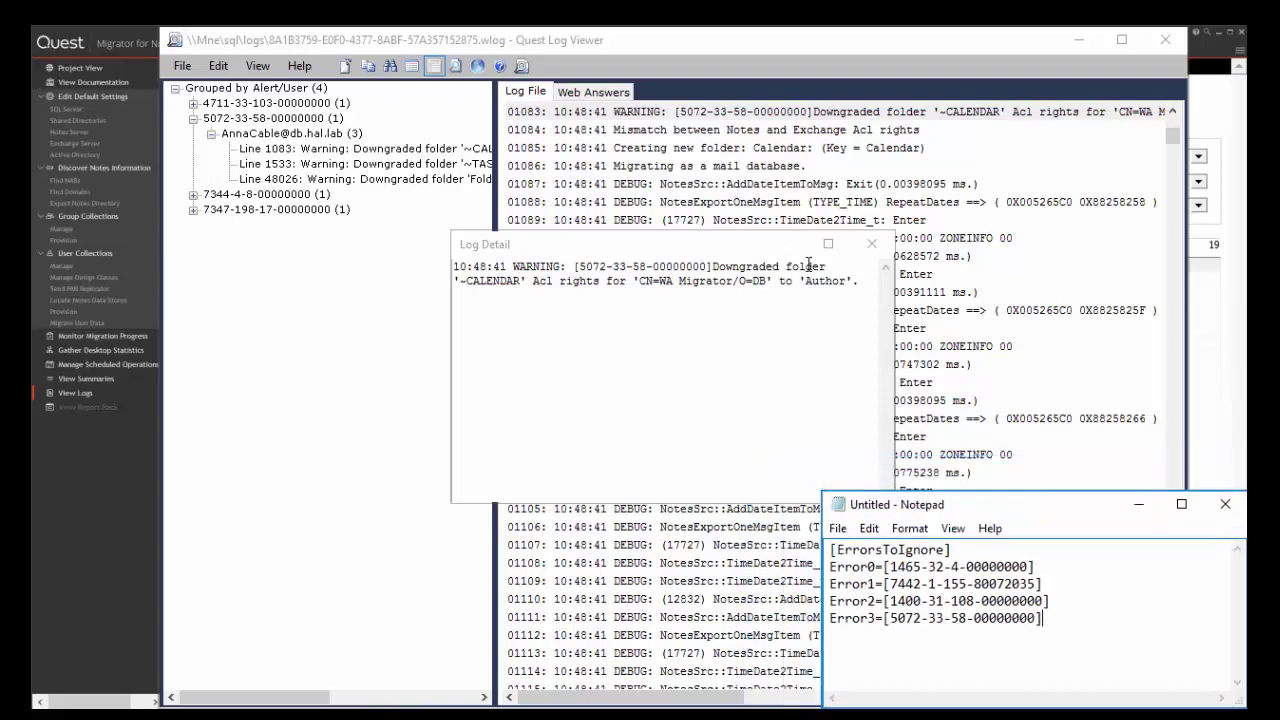
click(872, 245)
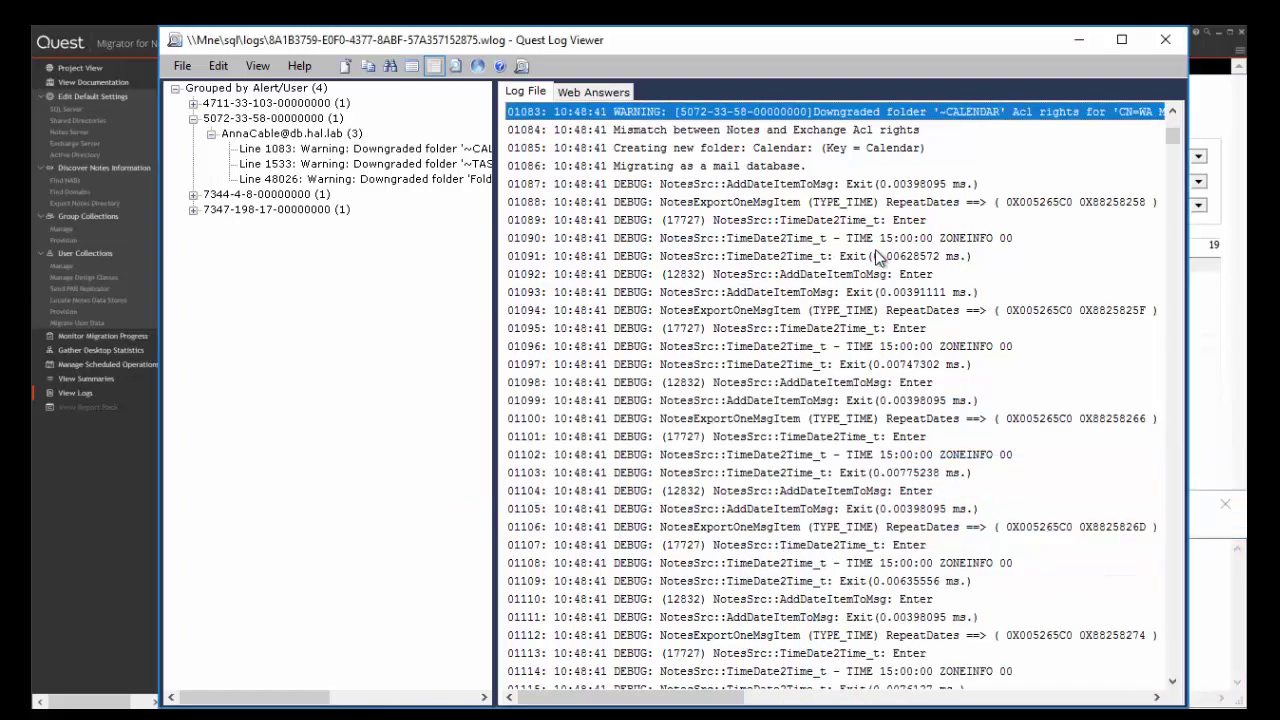
click(1159, 43)
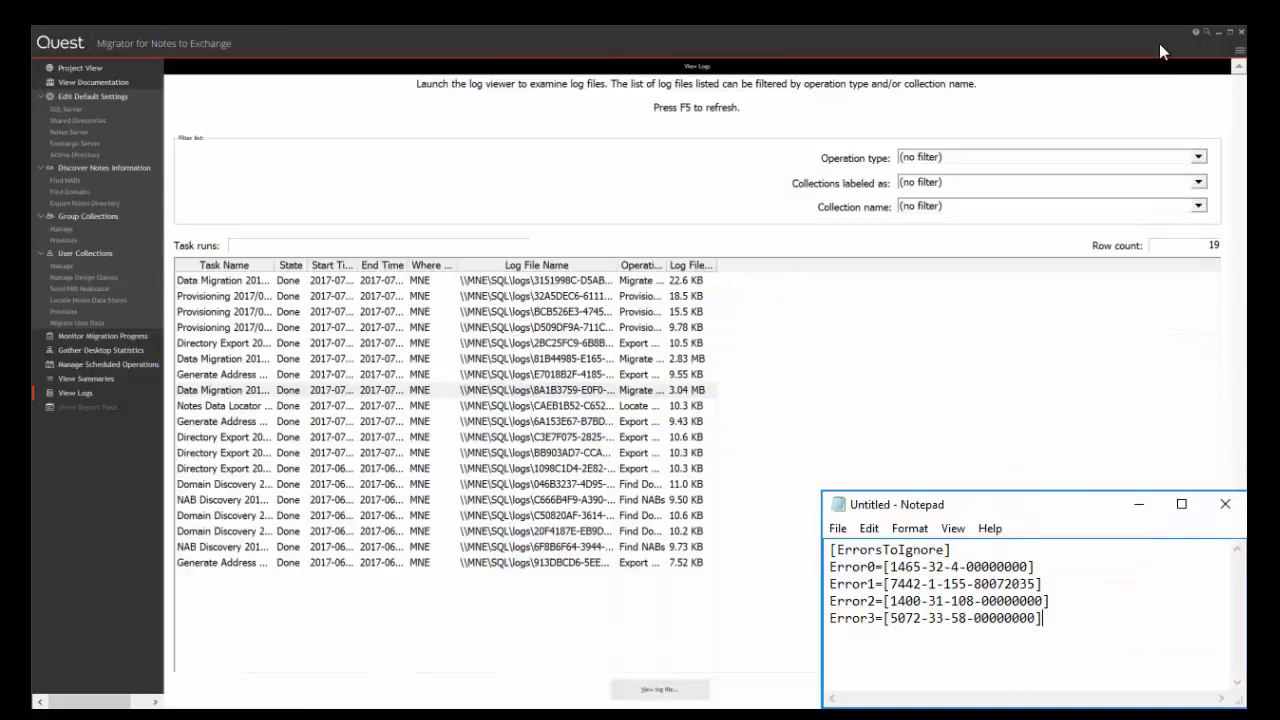
Step: Open the Global Default Settings file and look over its [General] and [Exchange] sections
click(1242, 55)
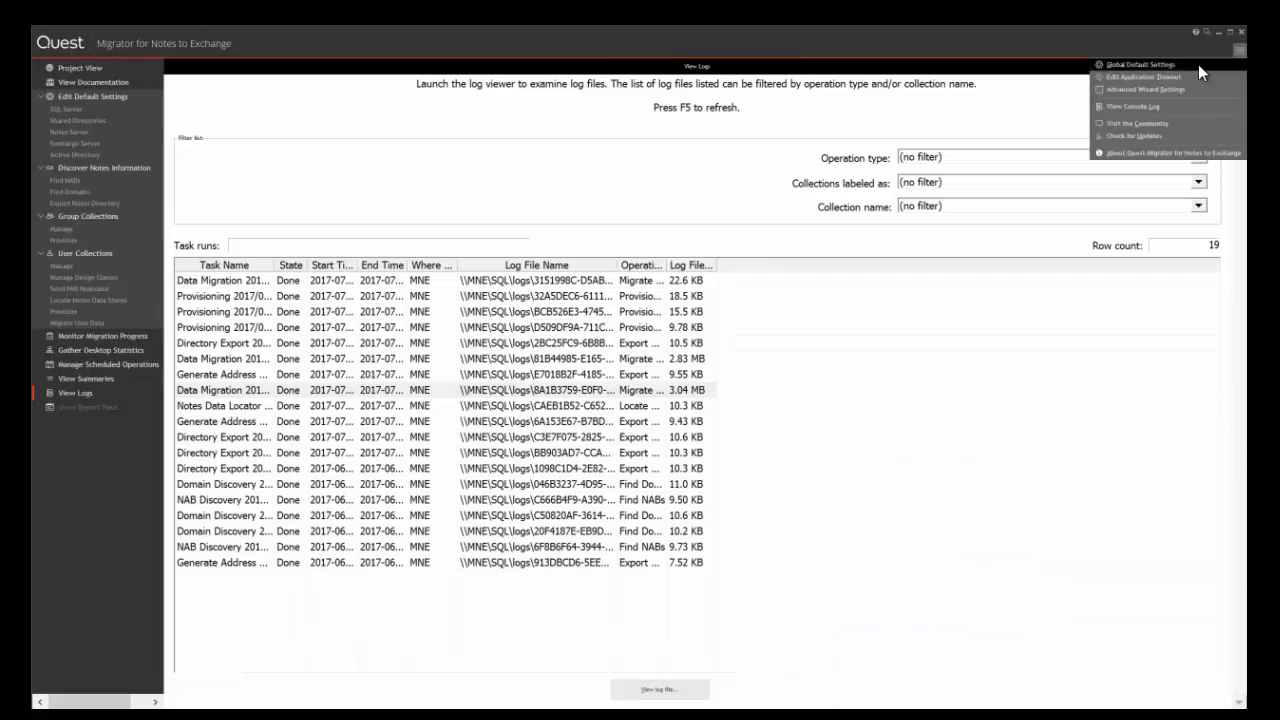
click(1198, 64)
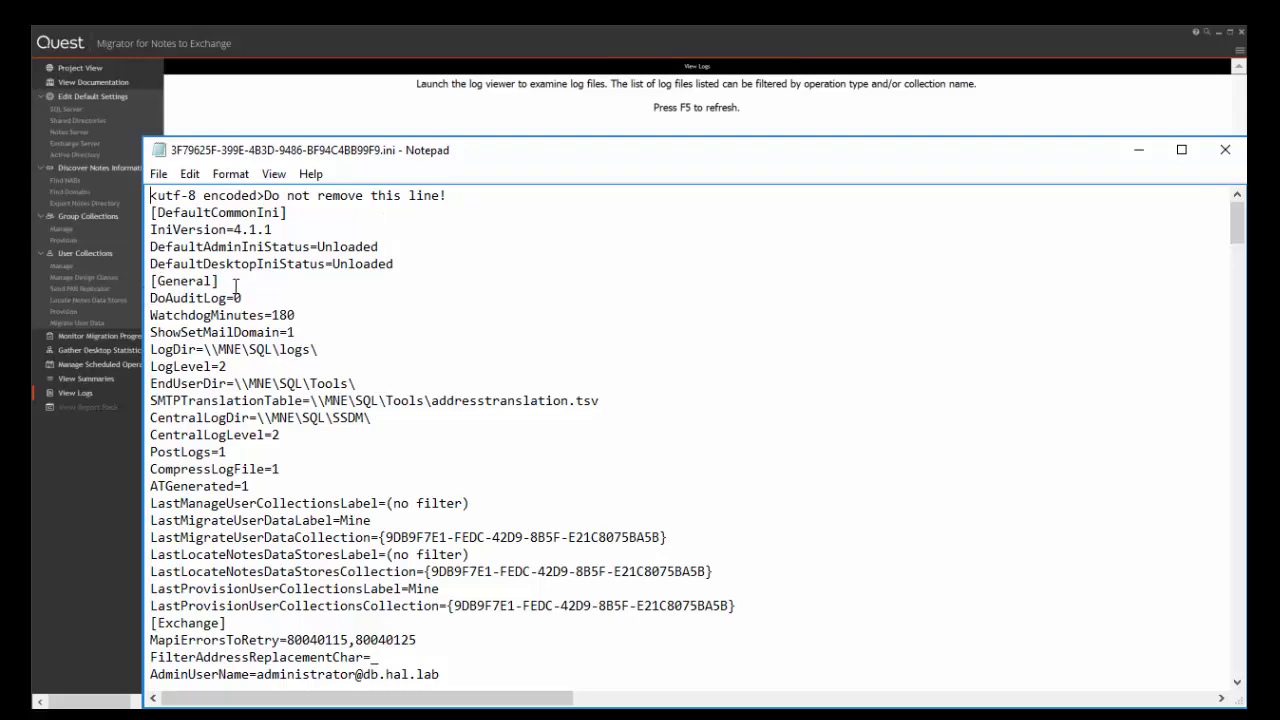
scroll(318, 396, down, 2)
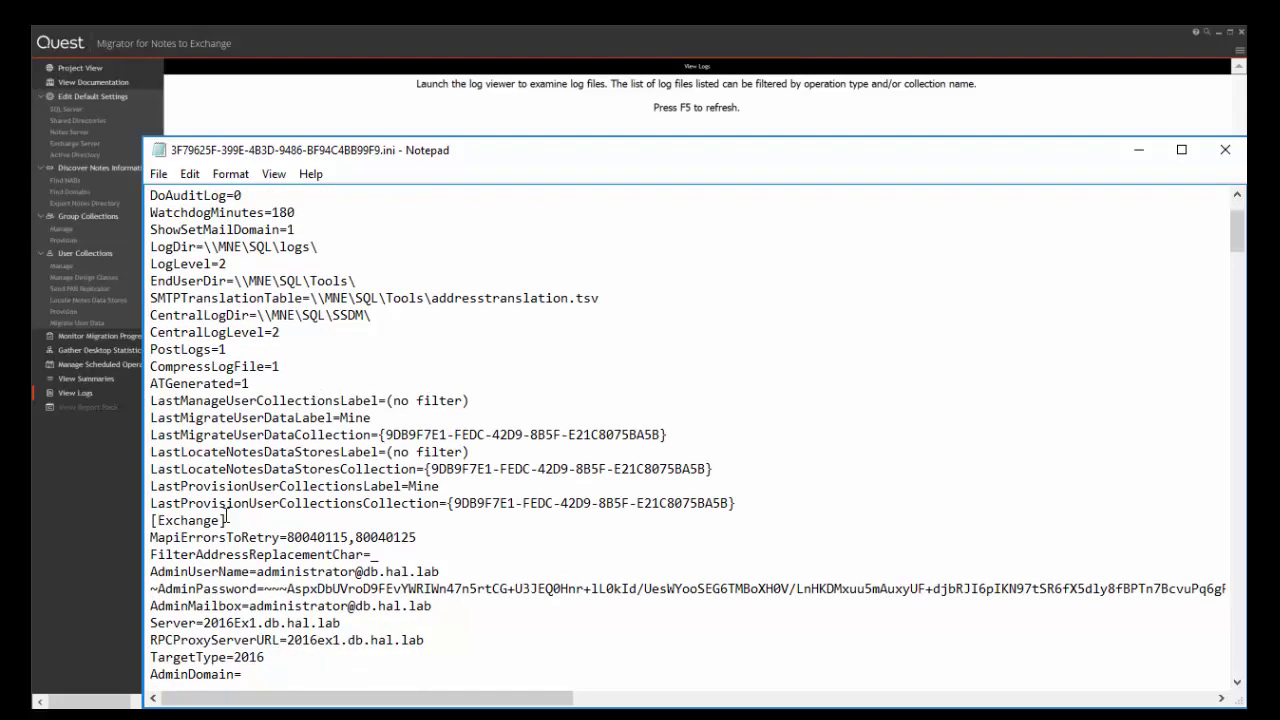
scroll(820, 198, up, 2)
Step: Search the settings file for existing occurrences of "Errorsto" and close the search
key(ctrl+f)
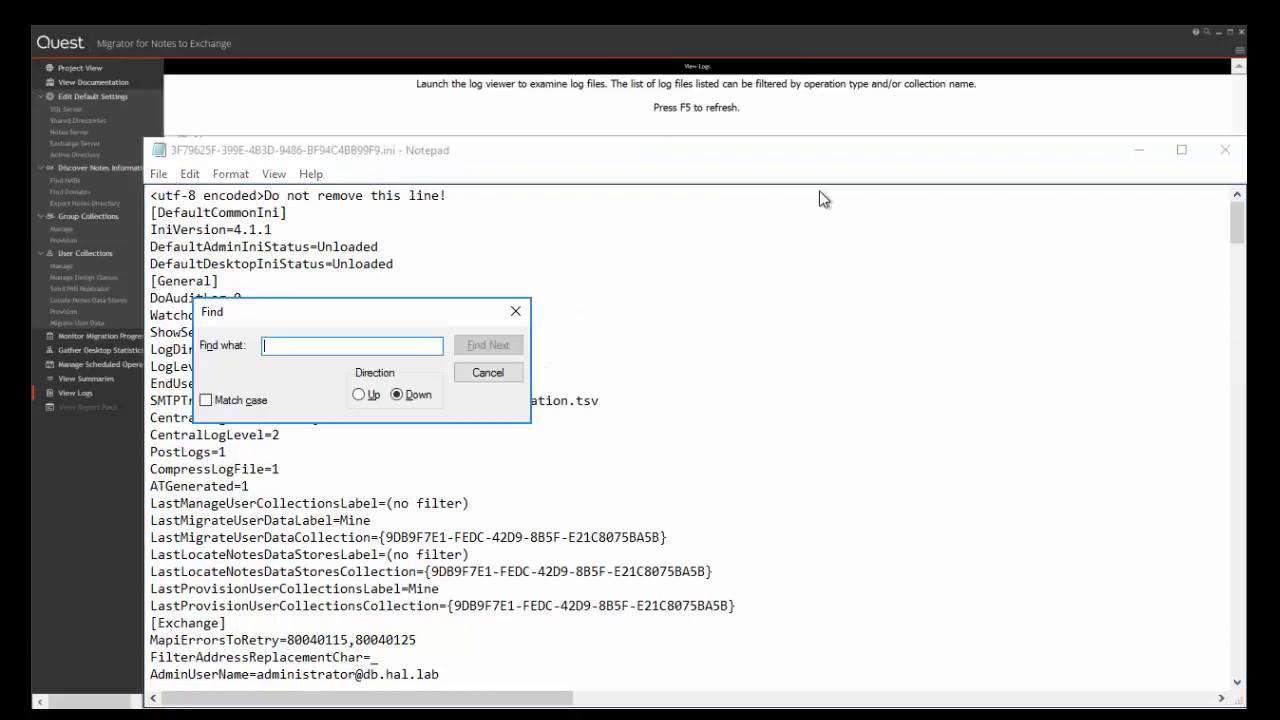
text(Errorsto)
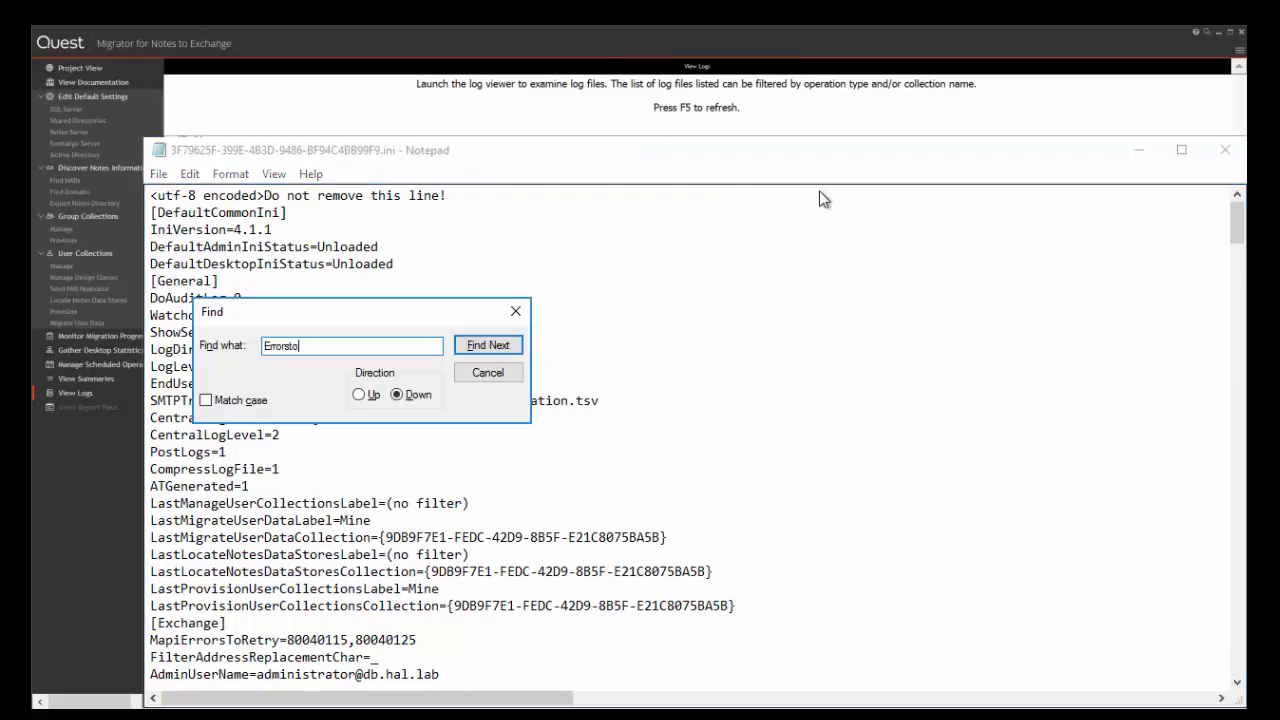
click(507, 347)
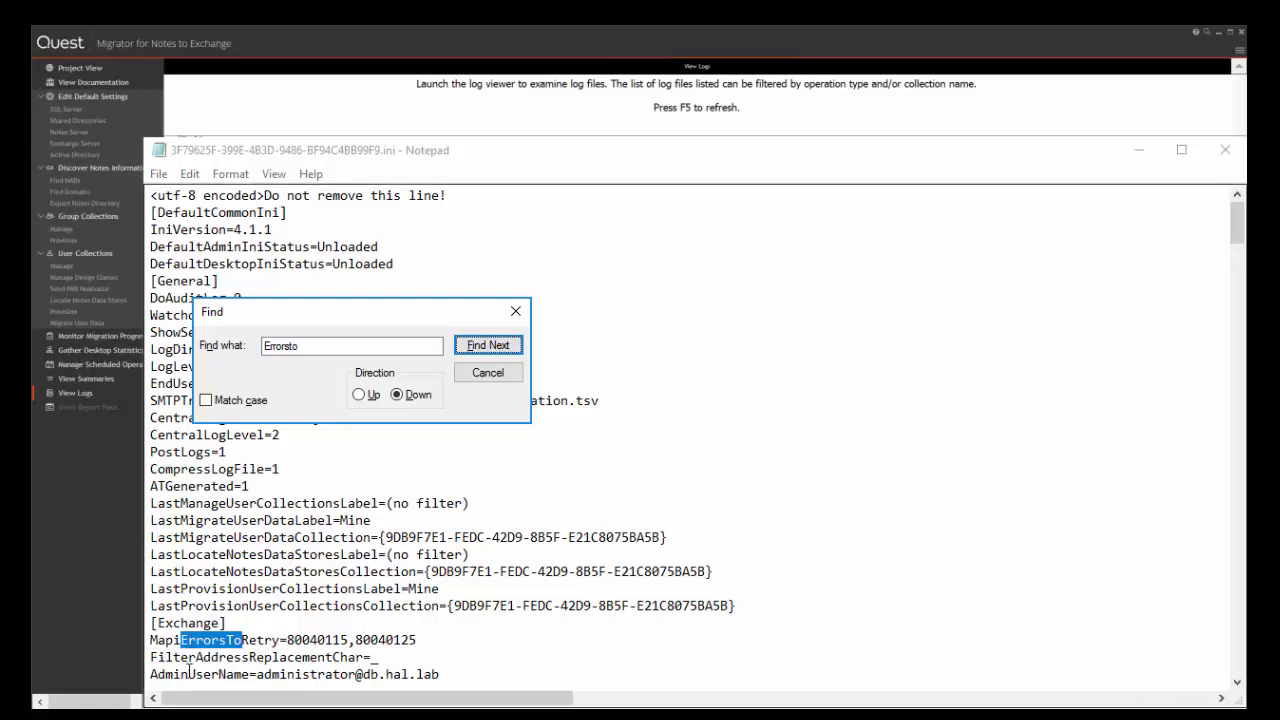
click(522, 348)
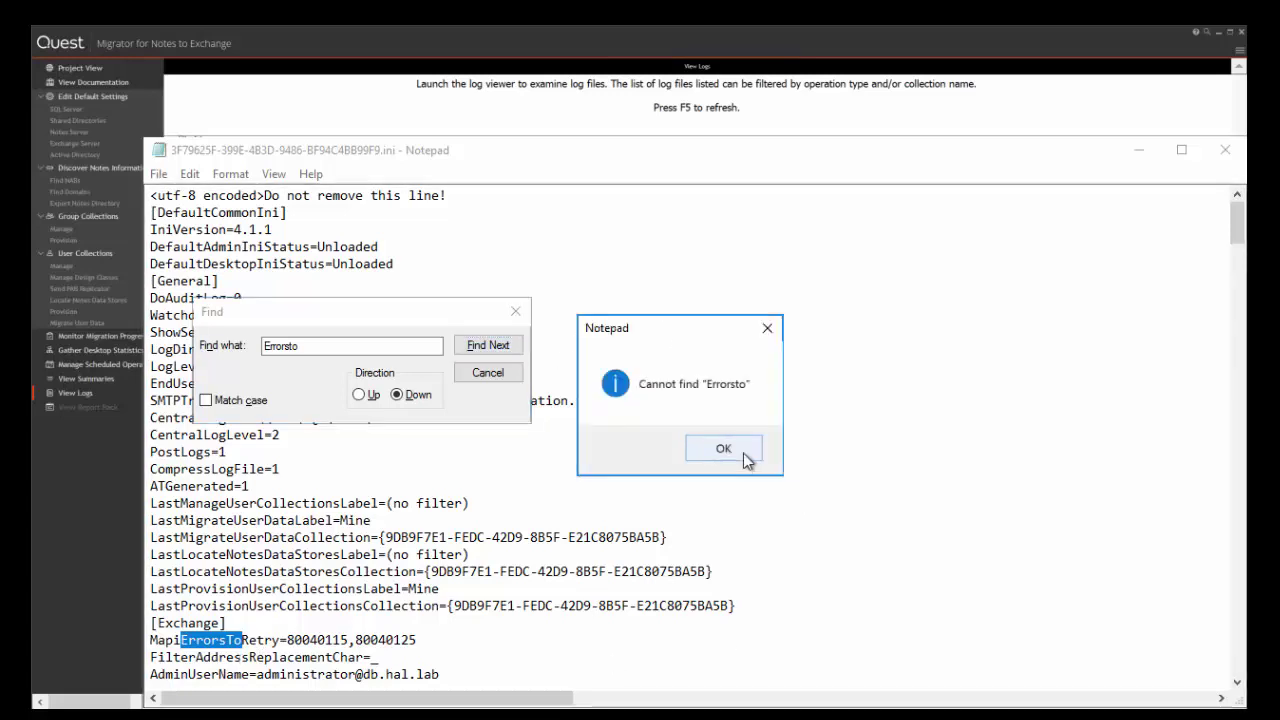
click(723, 449)
click(516, 312)
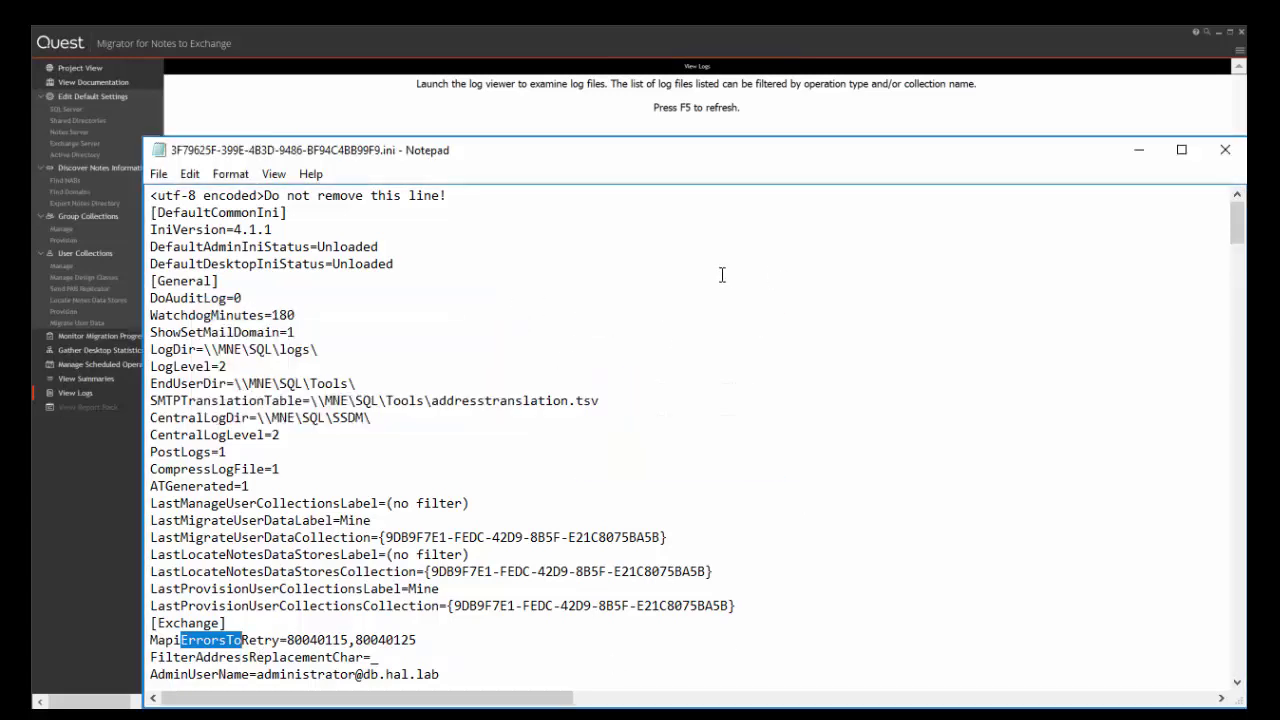
Step: Copy the [ErrorsToIgnore] block with Error0 to Error3 from the untitled note to the end of the settings file, and save and close the file
drag(1238, 225, 1220, 514)
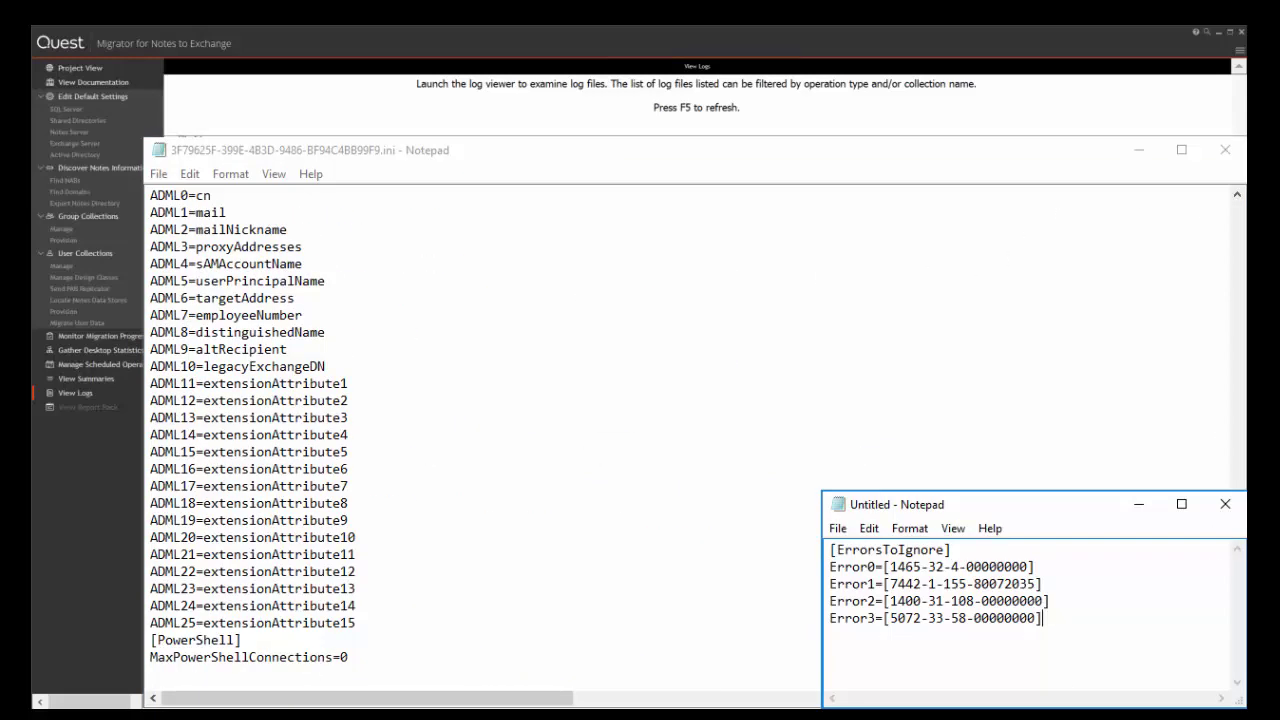
drag(1046, 618, 777, 554)
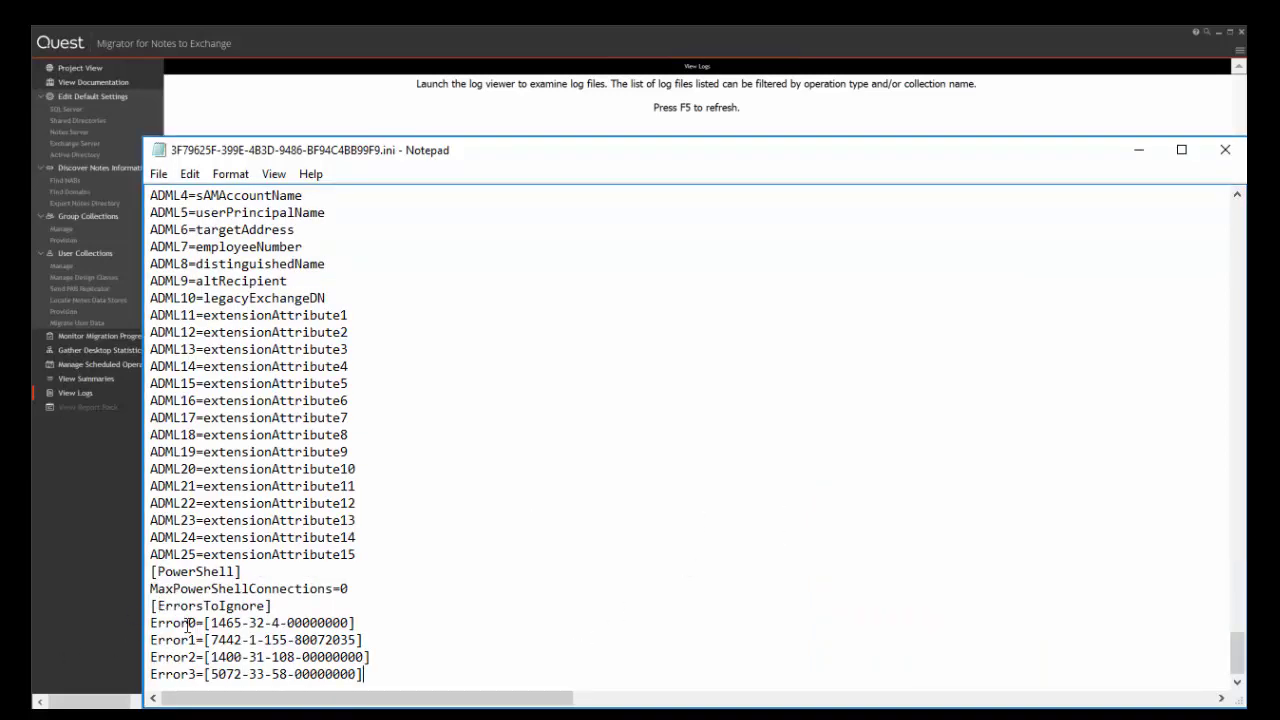
click(158, 174)
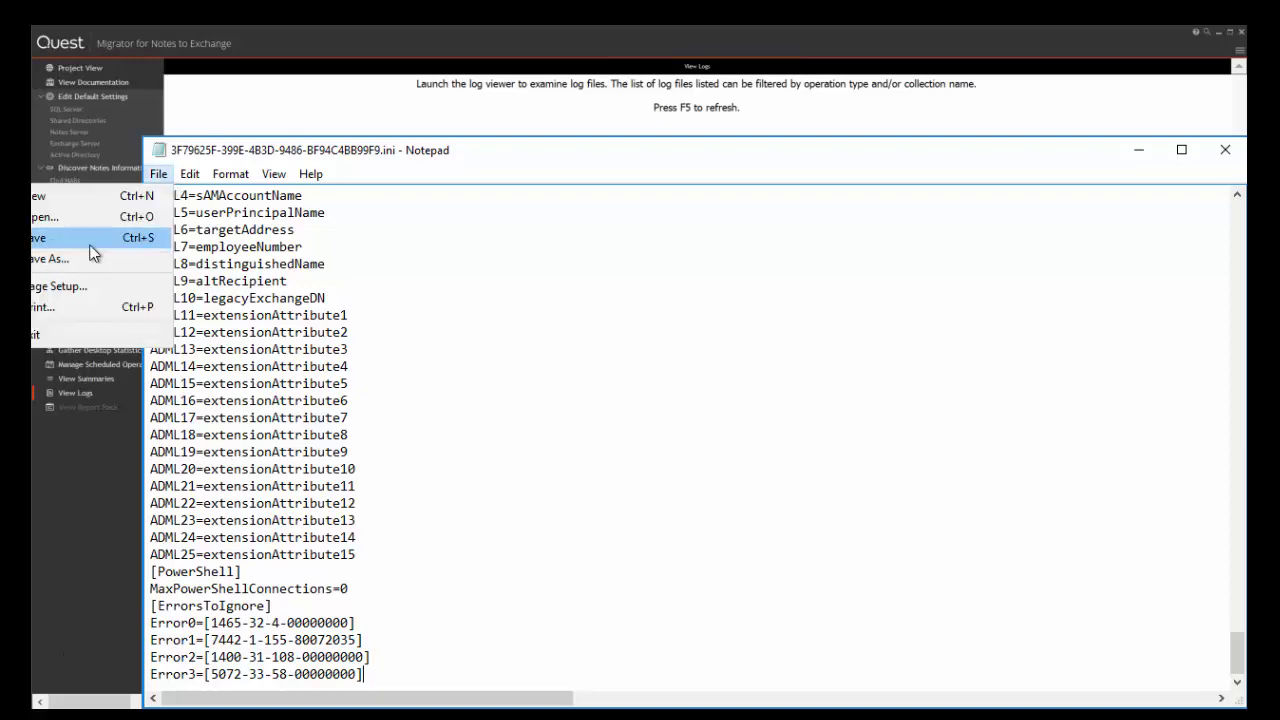
click(110, 236)
click(1225, 150)
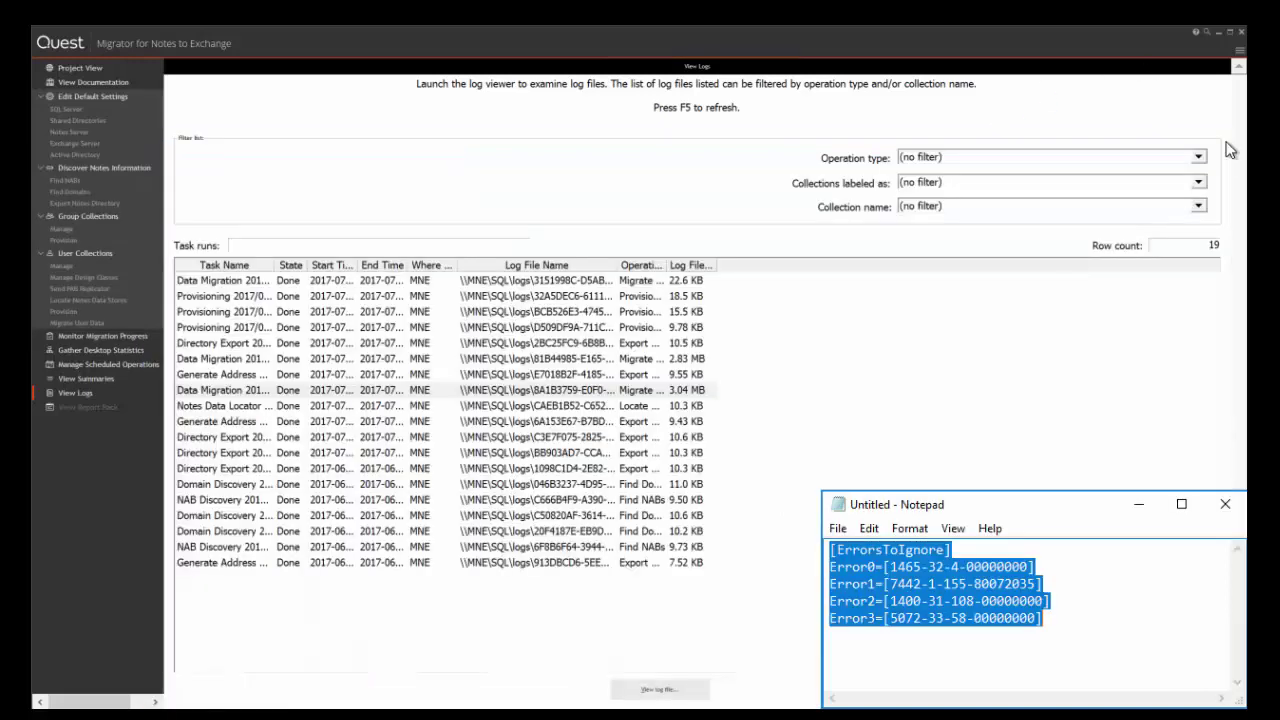
Step: Reopen the Global Default Settings file and search for "Errorsto" up to the [ErrorsToIgnore] section to check its saved error entries
click(1240, 50)
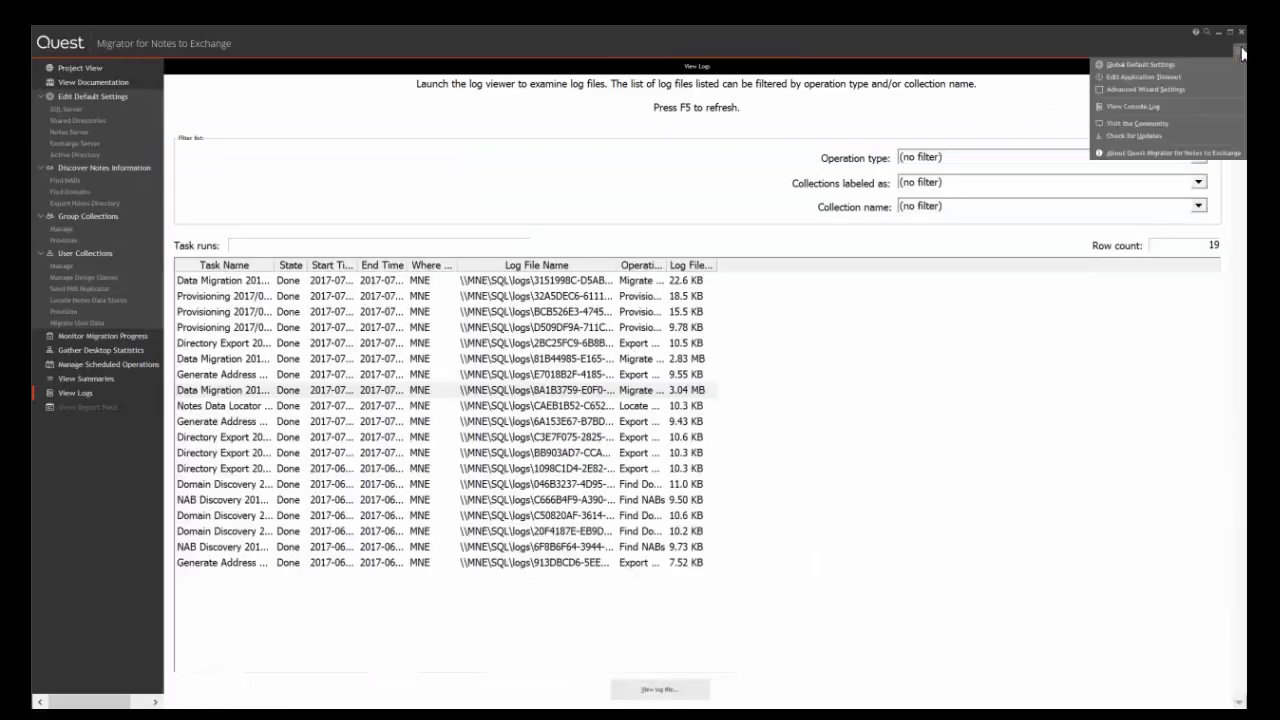
click(1193, 64)
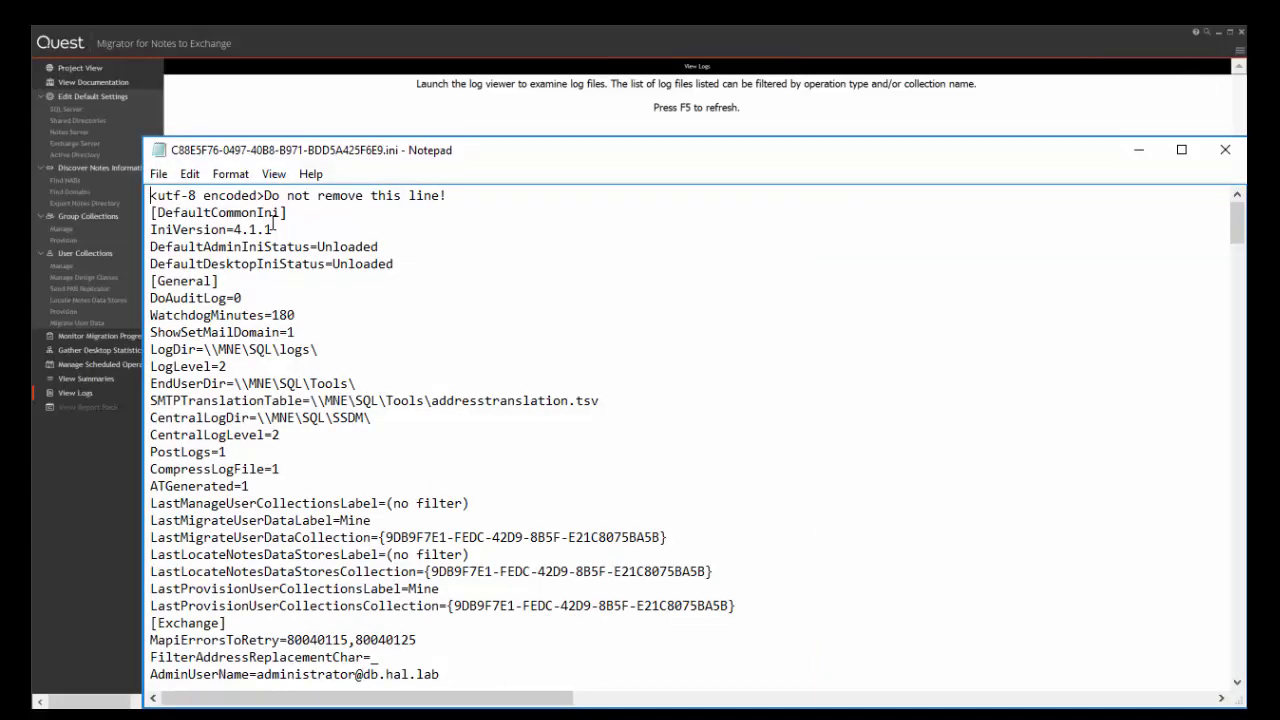
key(ctrl+f)
text(Er)
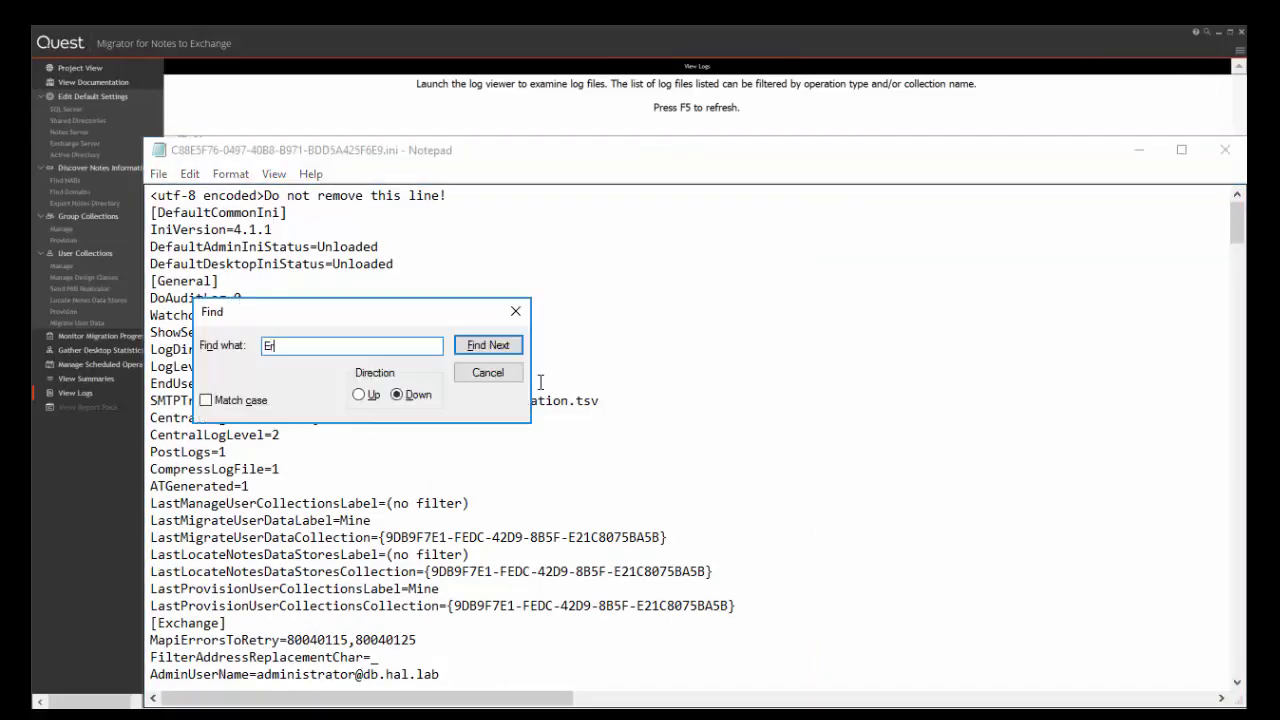
text(rorsto)
click(486, 348)
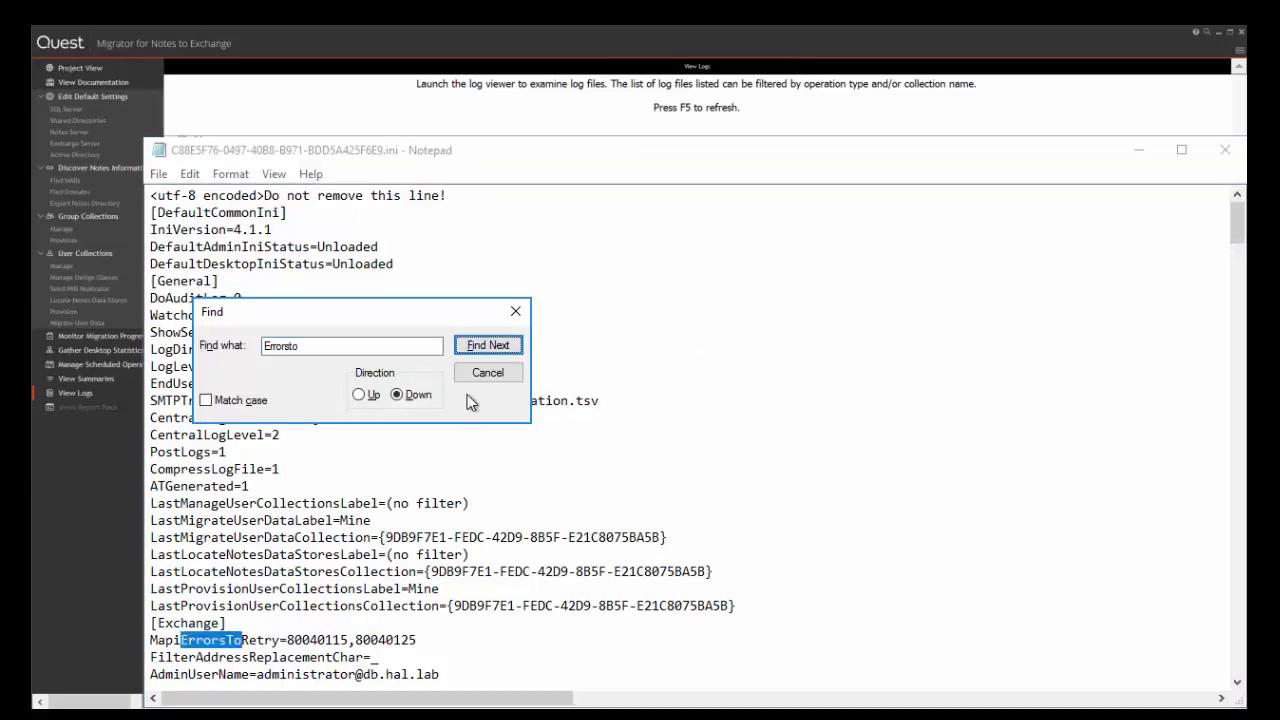
click(488, 346)
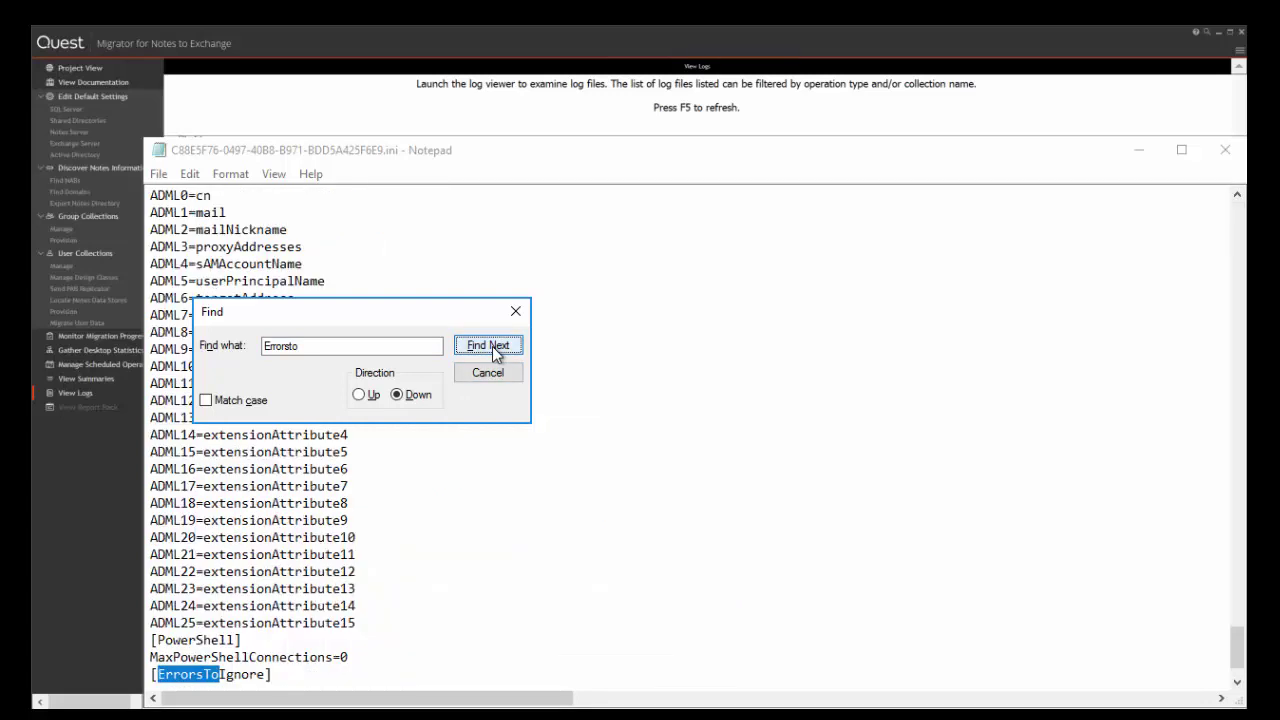
scroll(167, 618, down, 2)
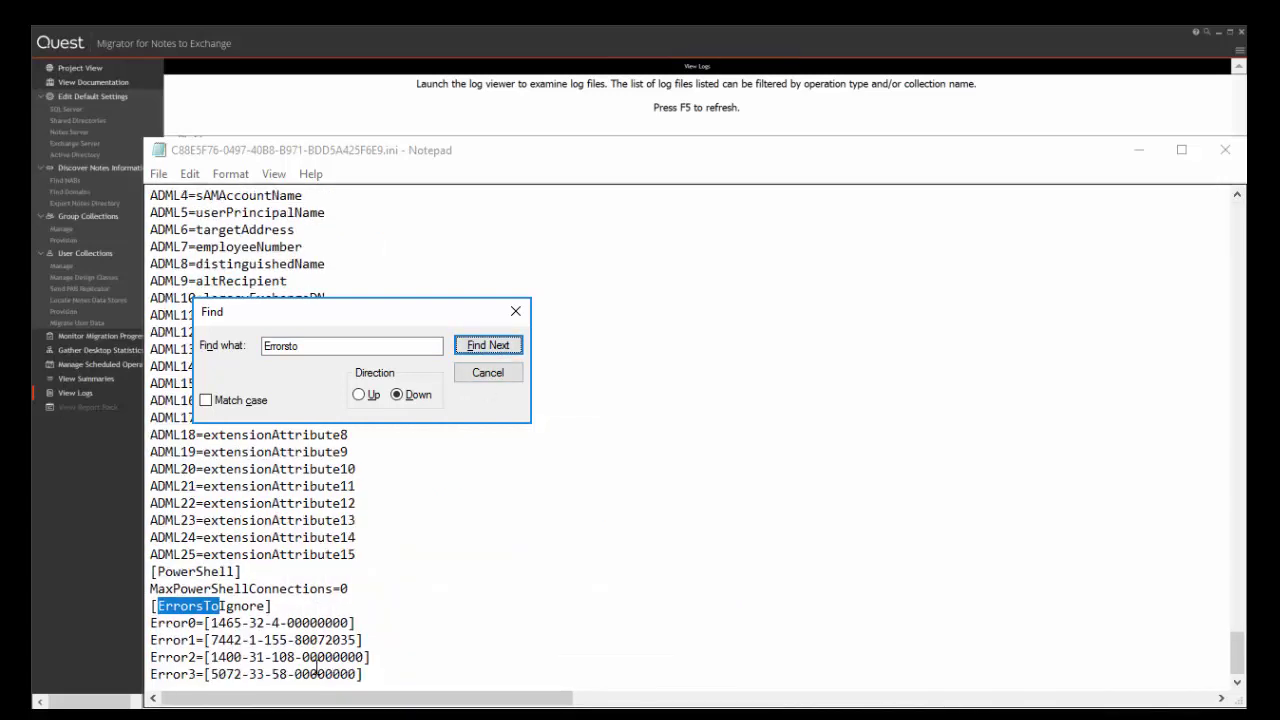
click(286, 620)
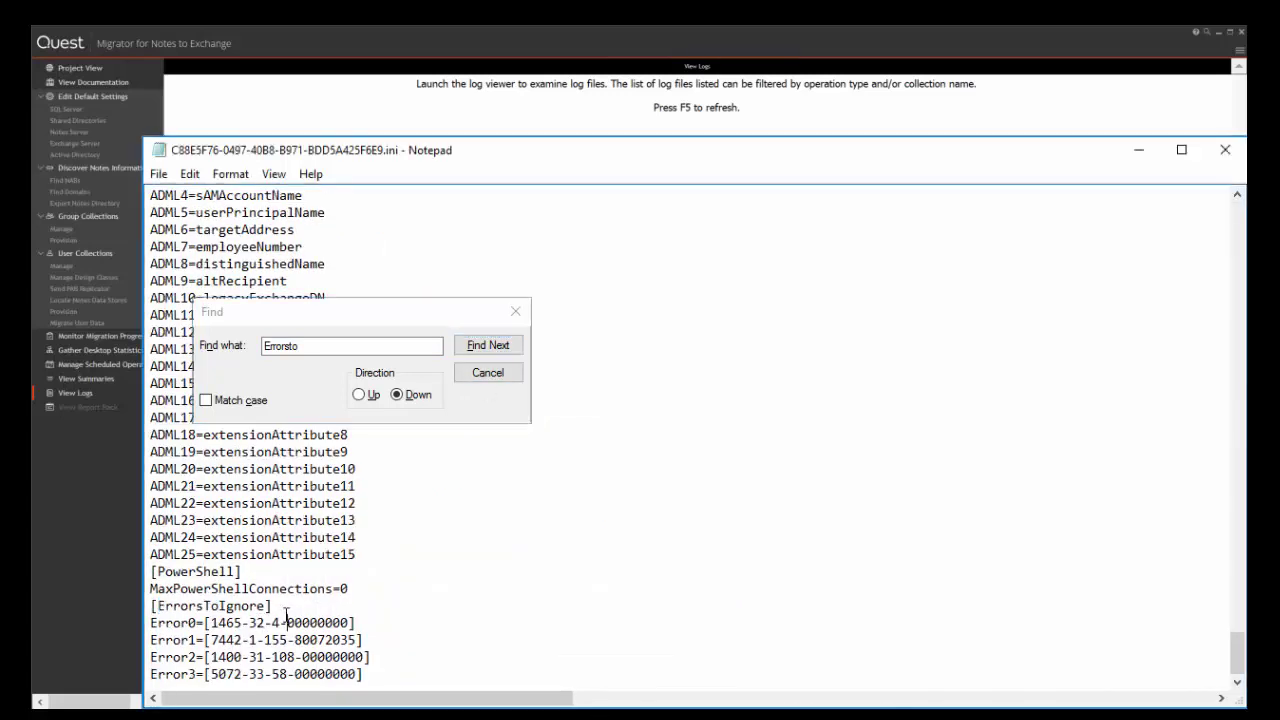